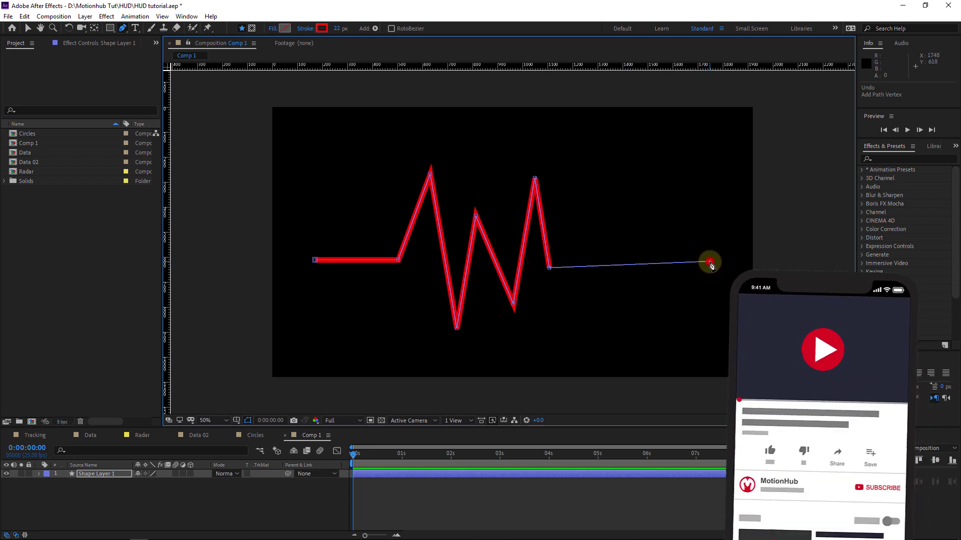
Finish the heartbeat path with an end point near the composition's right edge and lower that point to level the last segment.
left_click(708, 262)
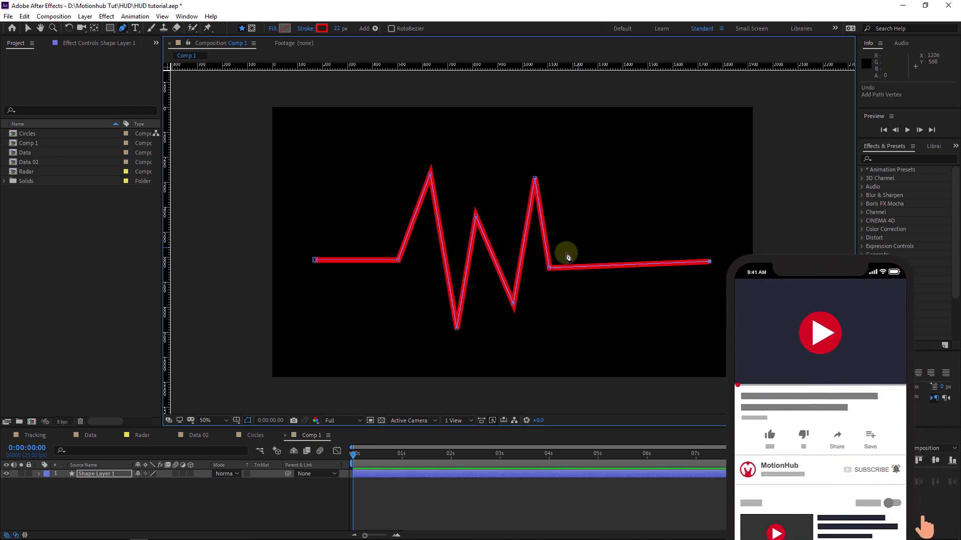
left_click(28, 29)
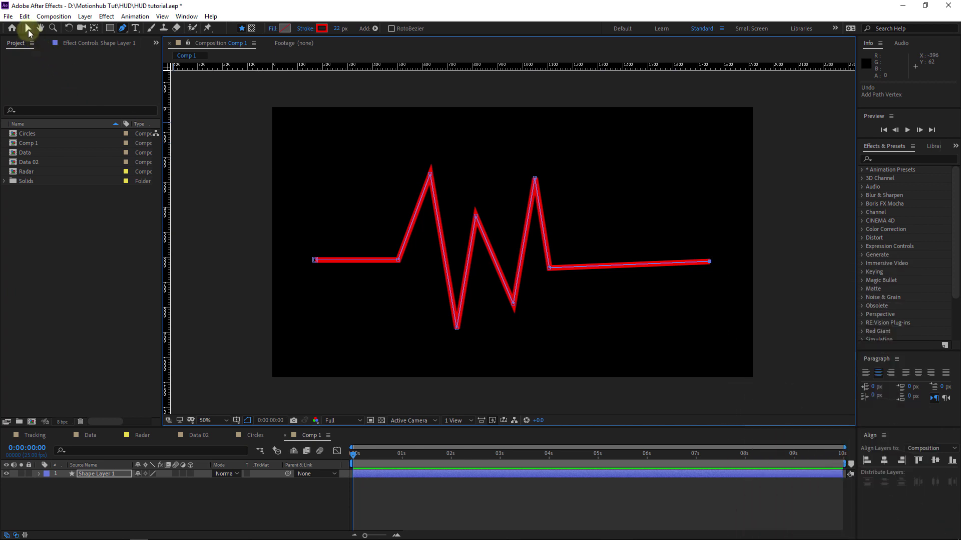
left_click(28, 30)
left_click(711, 263)
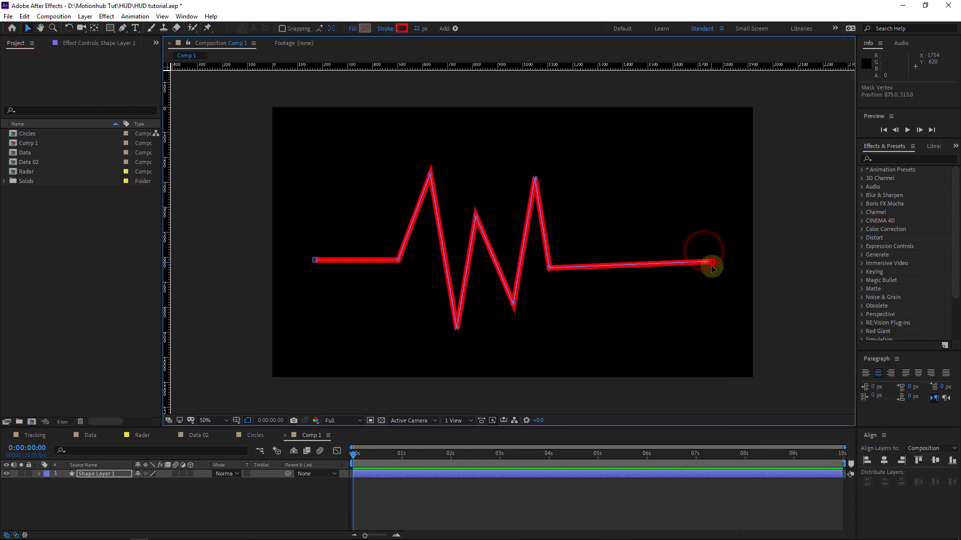
left_click_drag(712, 262, 712, 270)
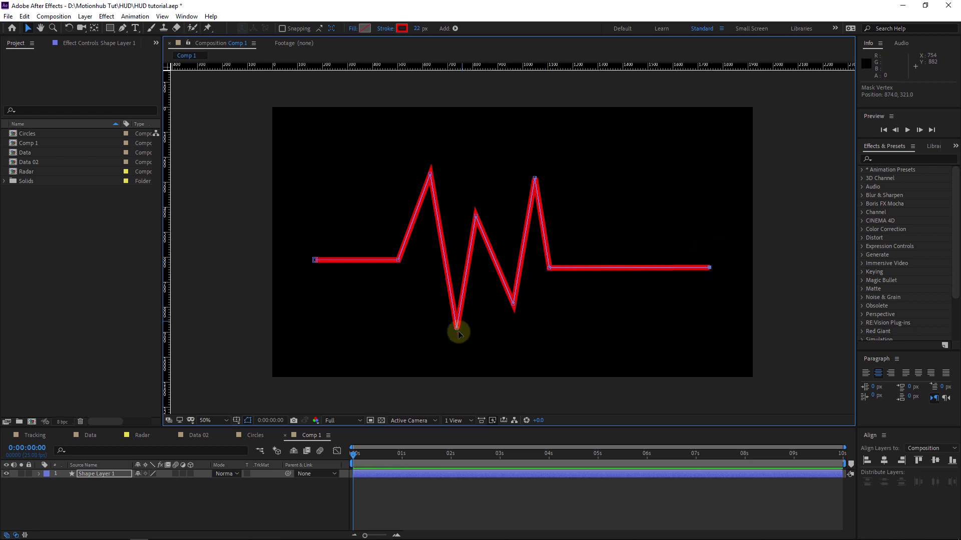
Reposition the heartbeat line's peak and trough vertices to even out the zigzag, shifting both low points slightly to the left.
left_click_drag(457, 329, 446, 327)
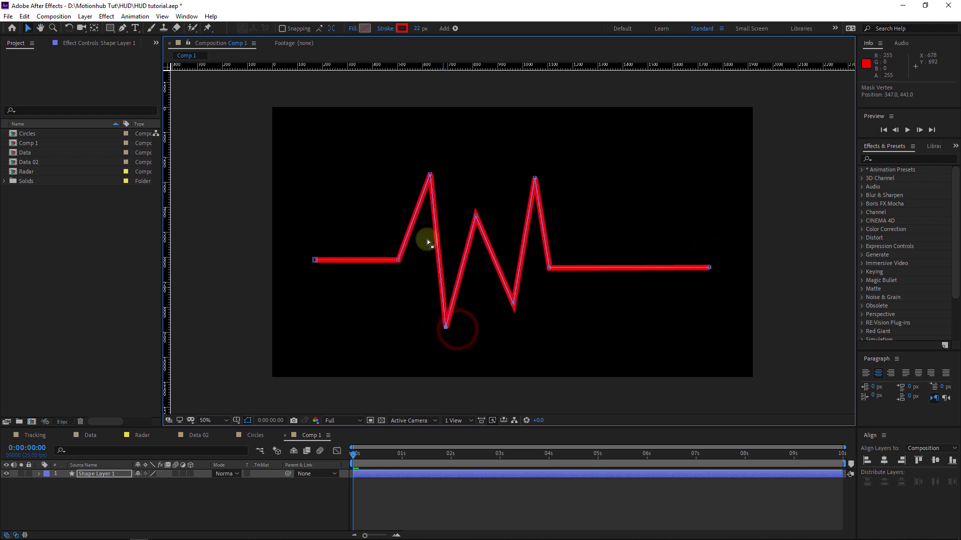
left_click(430, 175)
left_click_drag(429, 175, 423, 175)
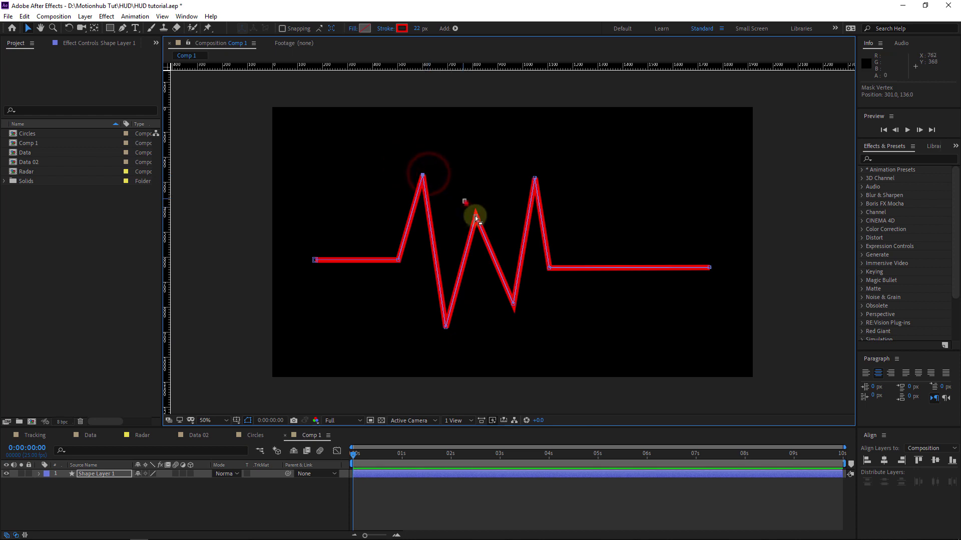
mouse_move(475, 218)
left_mouse_down()
mouse_move(464, 213)
mouse_move(473, 218)
left_mouse_up()
left_click_drag(516, 165, 529, 186)
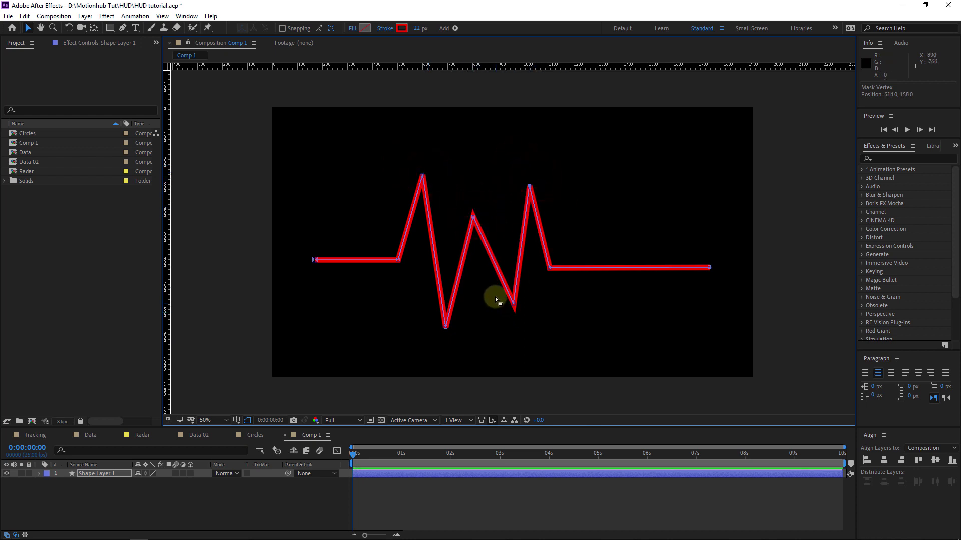
left_click_drag(514, 307, 498, 306)
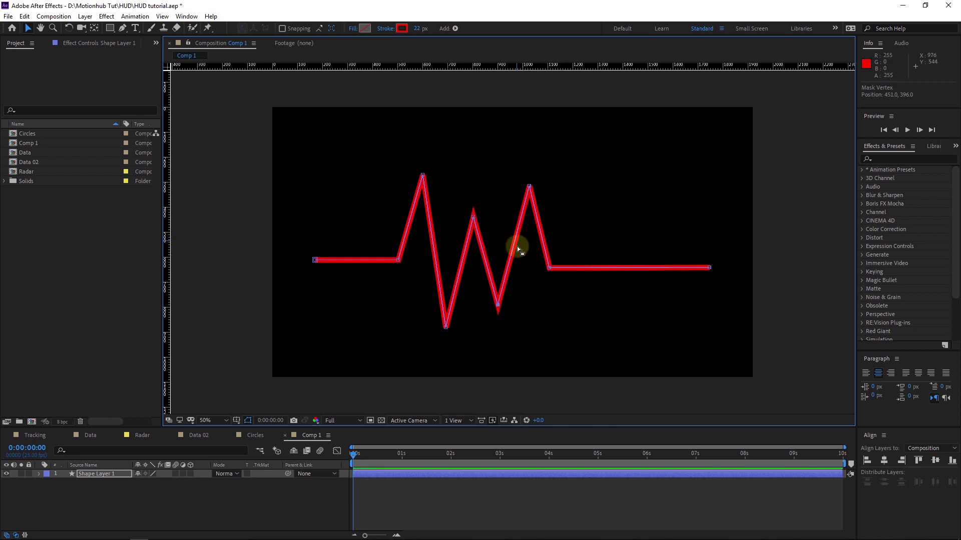
Add a Round Corners operator to Shape Layer 1 and reveal its Radius property.
left_click(37, 474)
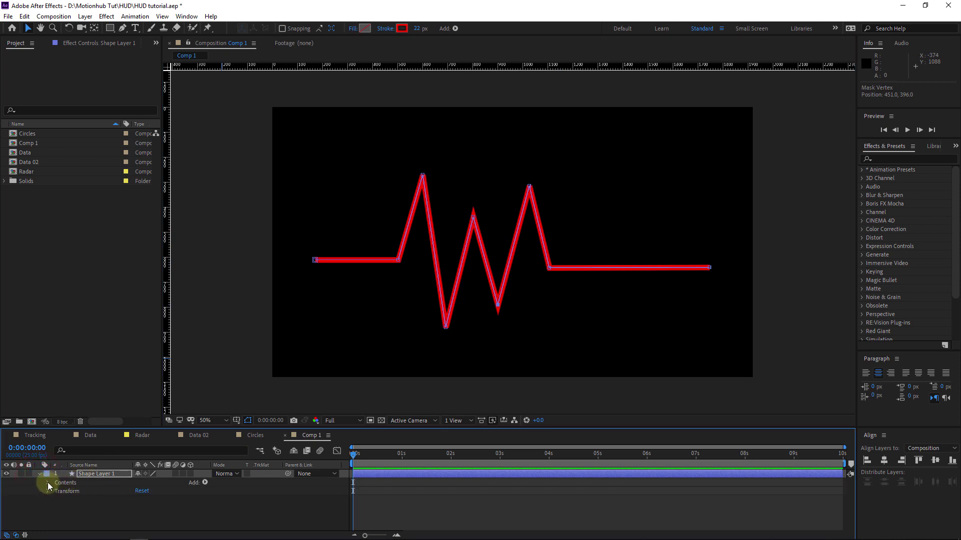
left_click(202, 483)
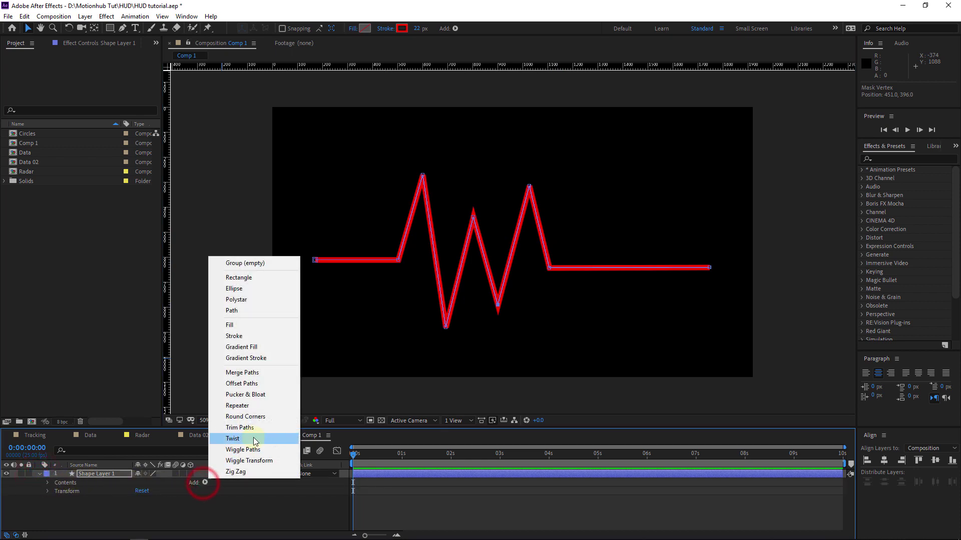
left_click(264, 420)
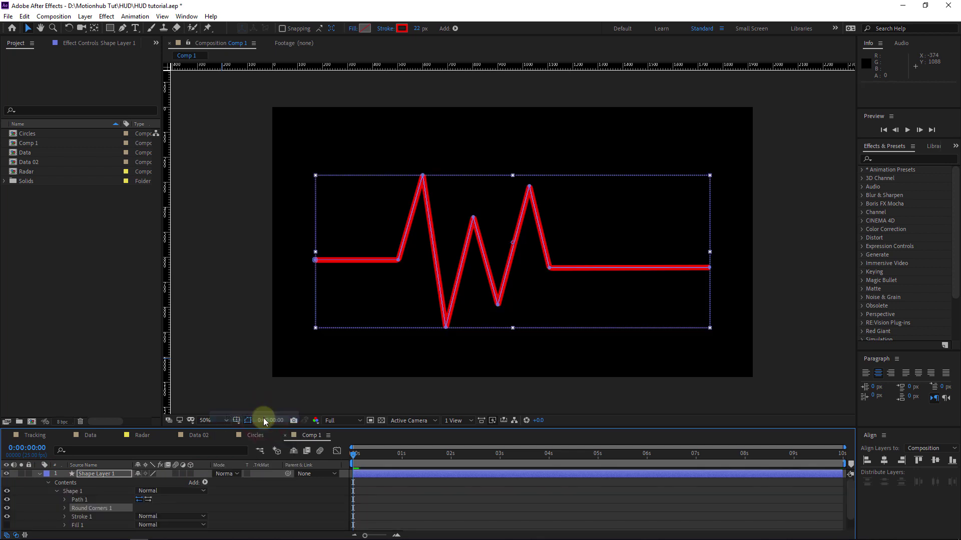
left_click(65, 508)
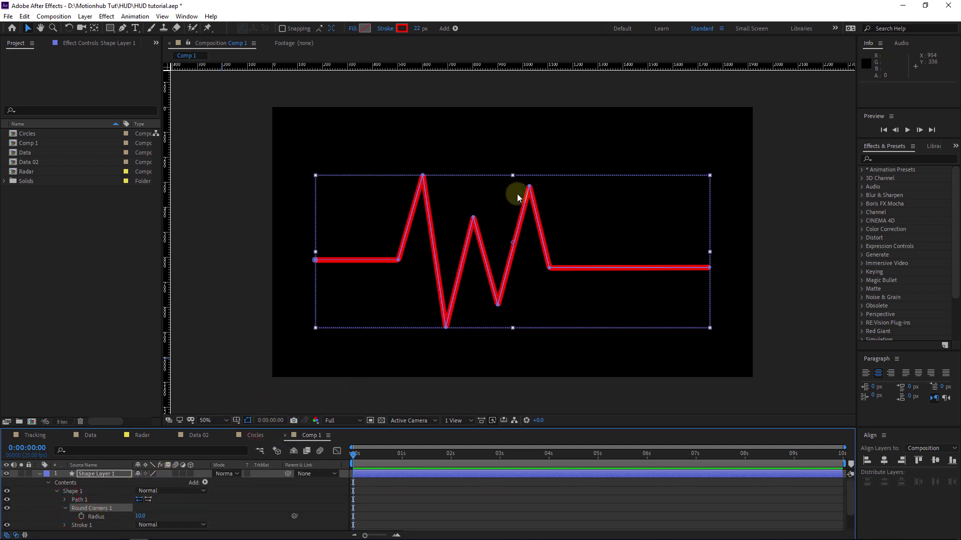
Try a Round Corners radius of 107 and bring it back down to 0.
key("slash")
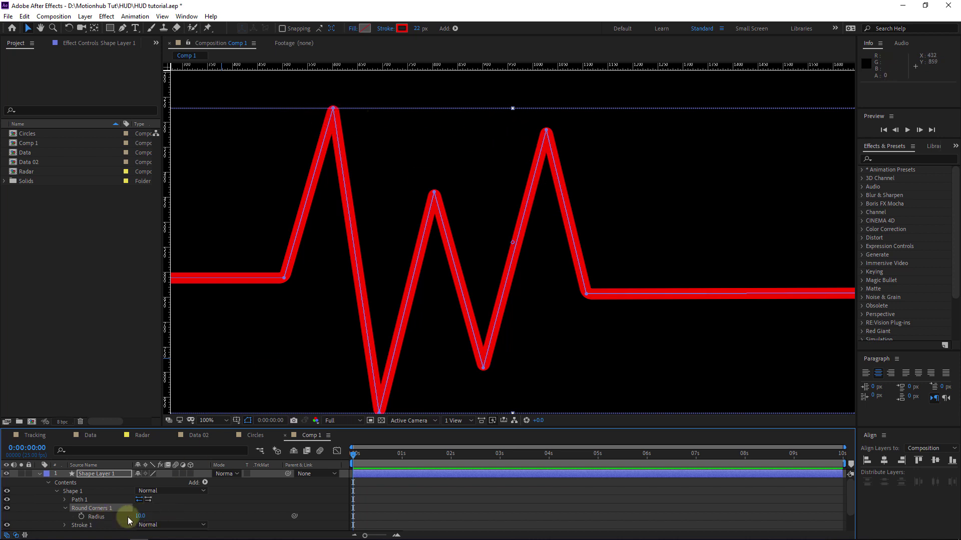
left_click_drag(141, 520, 190, 516)
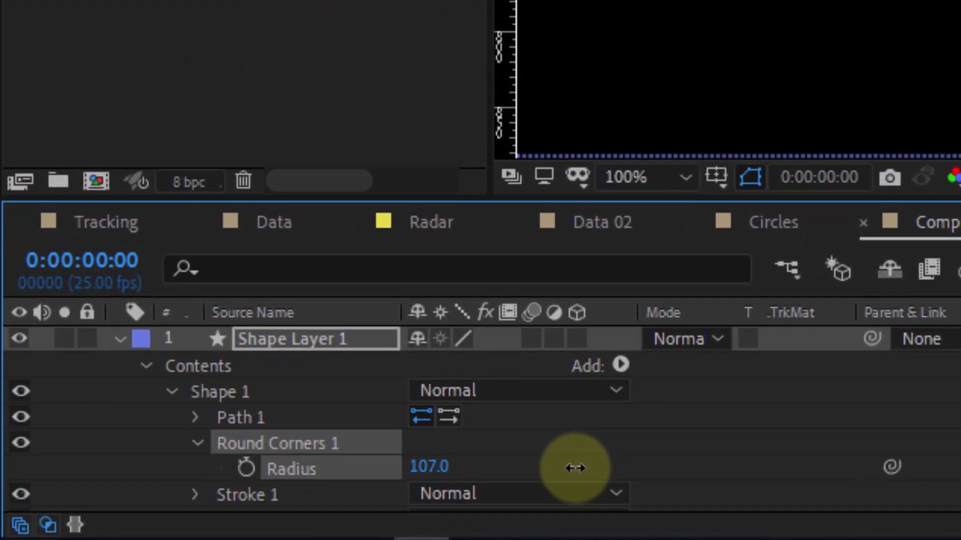
left_click_drag(575, 468, 256, 474)
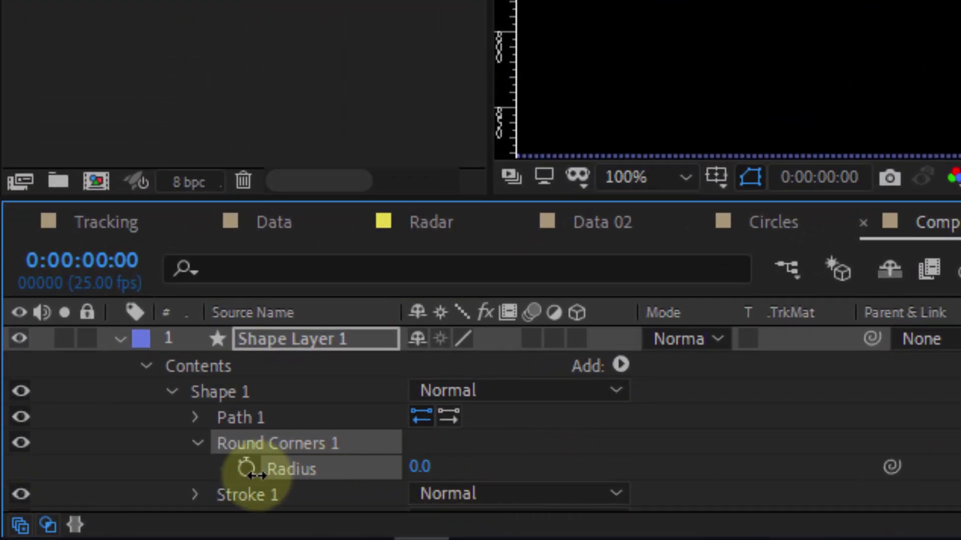
Set Stroke 1's line cap to Round Cap and its line join to Round Join.
scroll(165, 428, "down", 3)
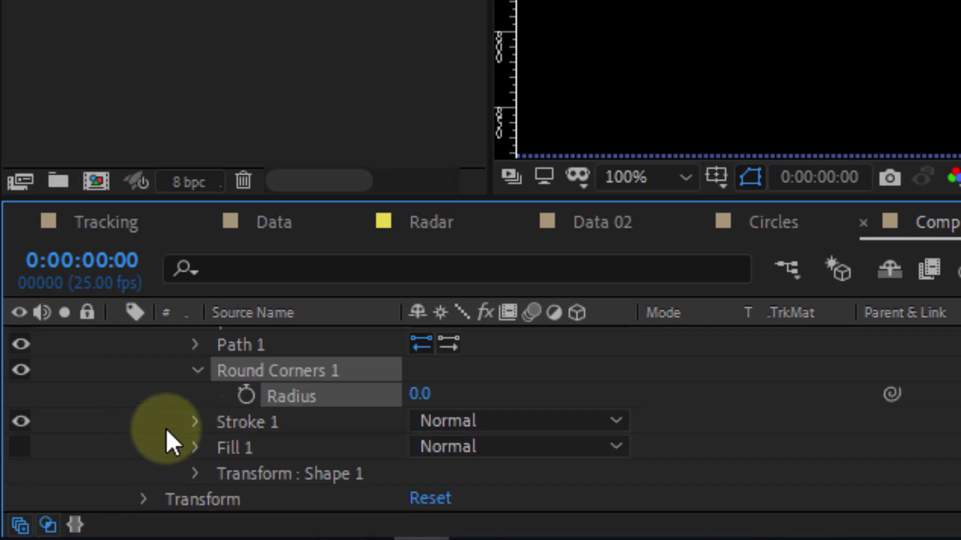
left_click(195, 426)
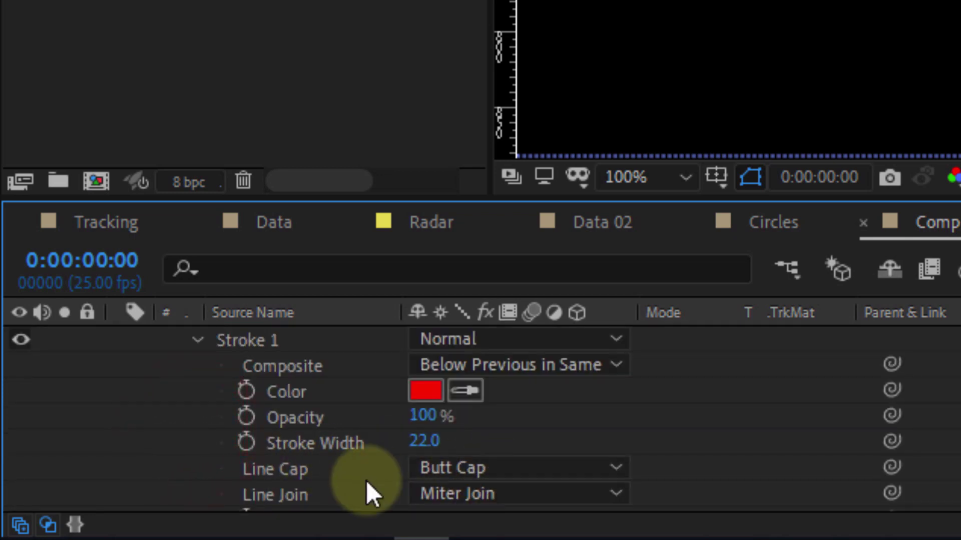
left_click(457, 471)
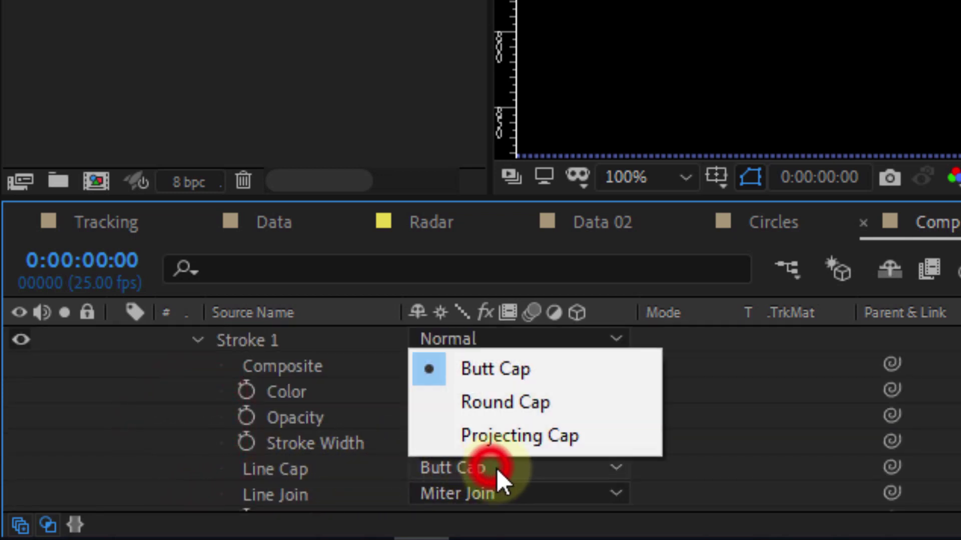
left_click(546, 398)
left_click(488, 495)
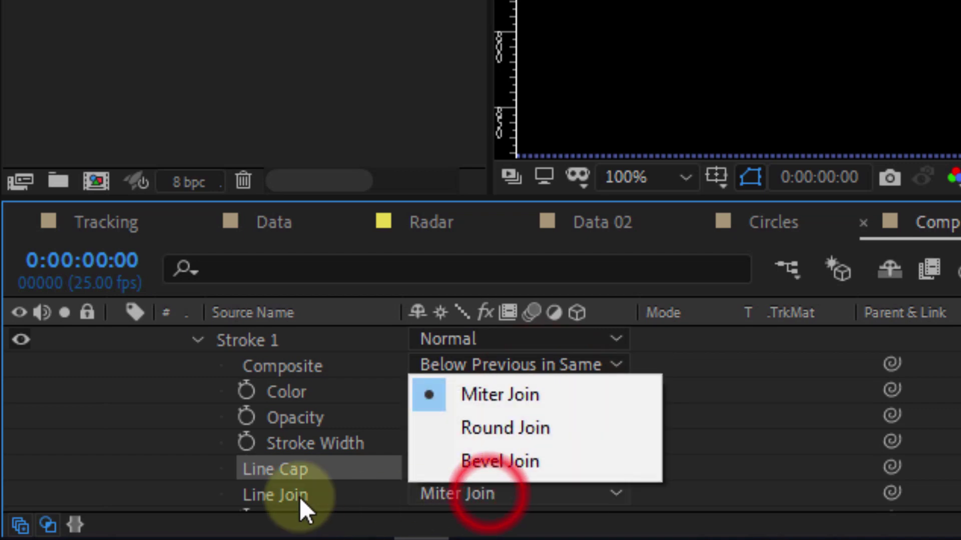
left_click(518, 431)
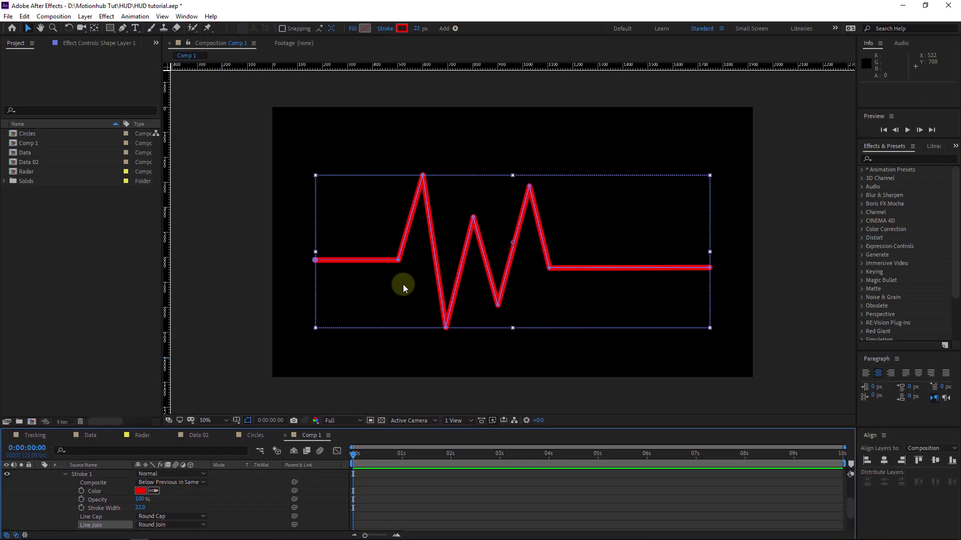
Try Round Corners radii of 323 and 74 on the heartbeat line, viewing it without the shape path overlay.
scroll(190, 501, "up", 2)
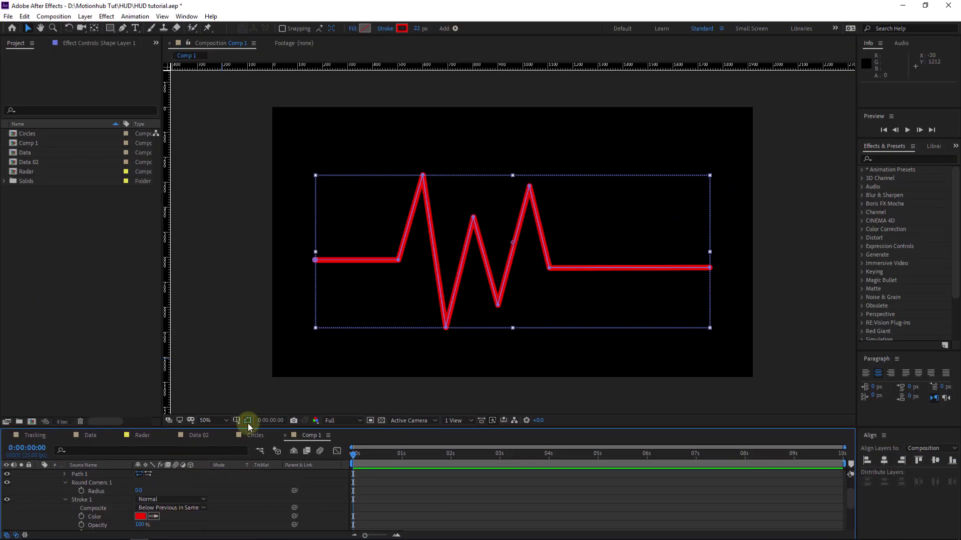
left_click(99, 483)
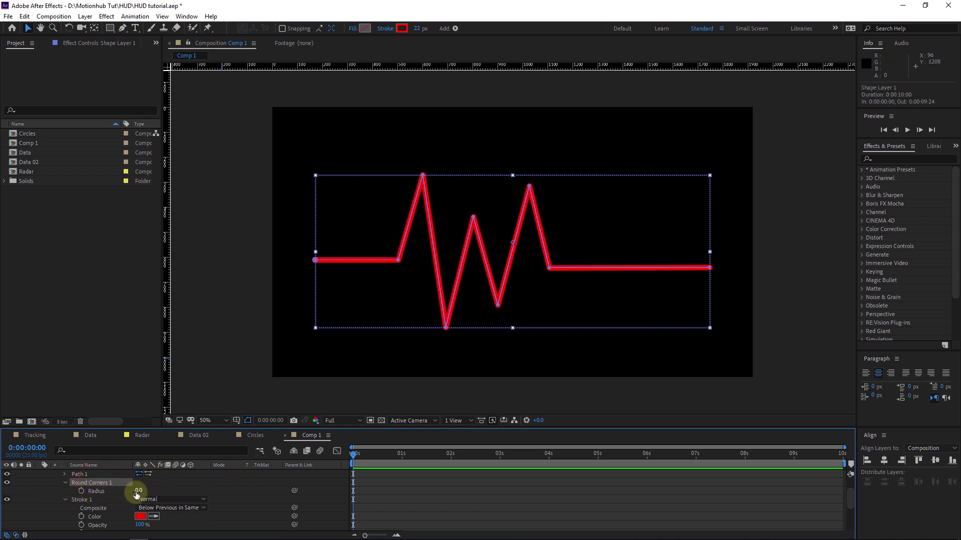
mouse_move(137, 493)
left_mouse_down()
mouse_move(217, 490)
mouse_move(188, 488)
mouse_move(282, 473)
left_mouse_up()
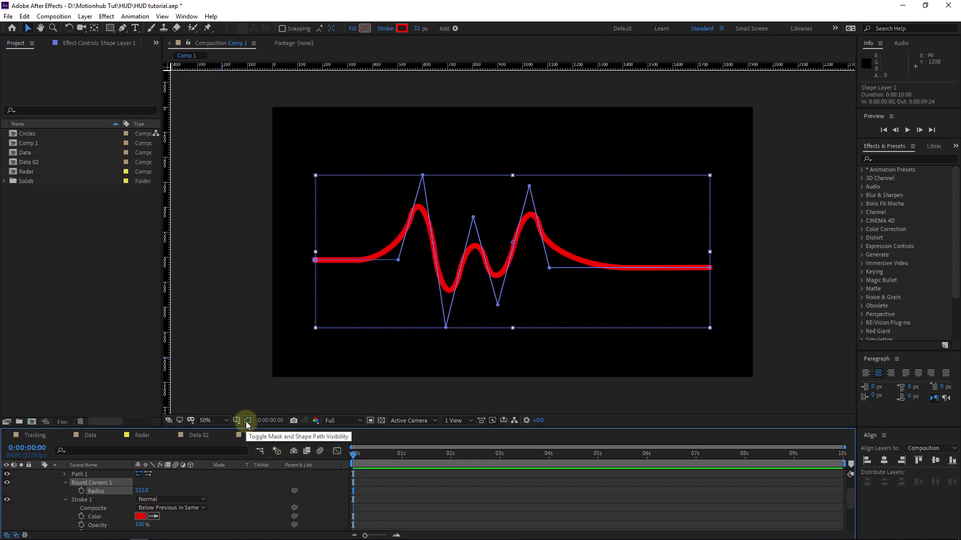
left_click(247, 421)
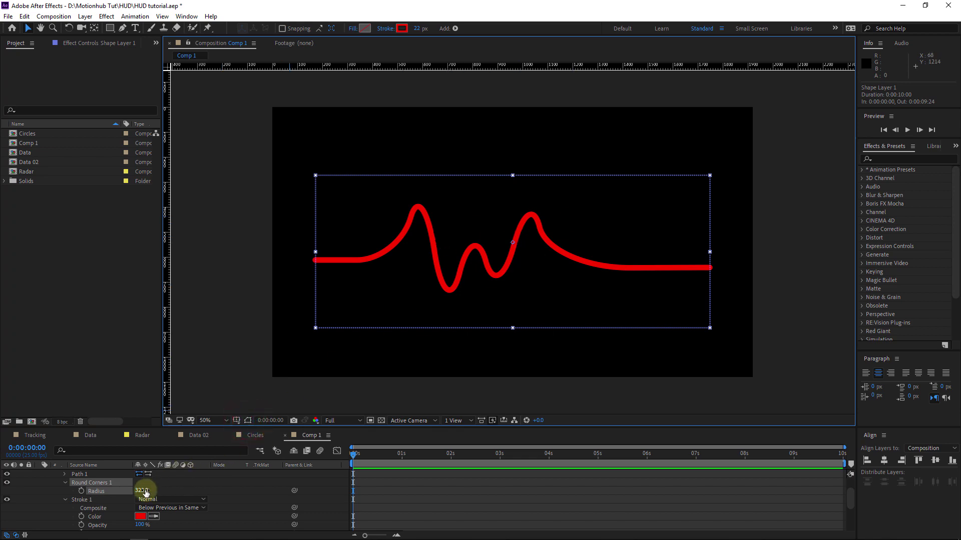
left_click_drag(146, 493, 55, 488)
left_click(370, 422)
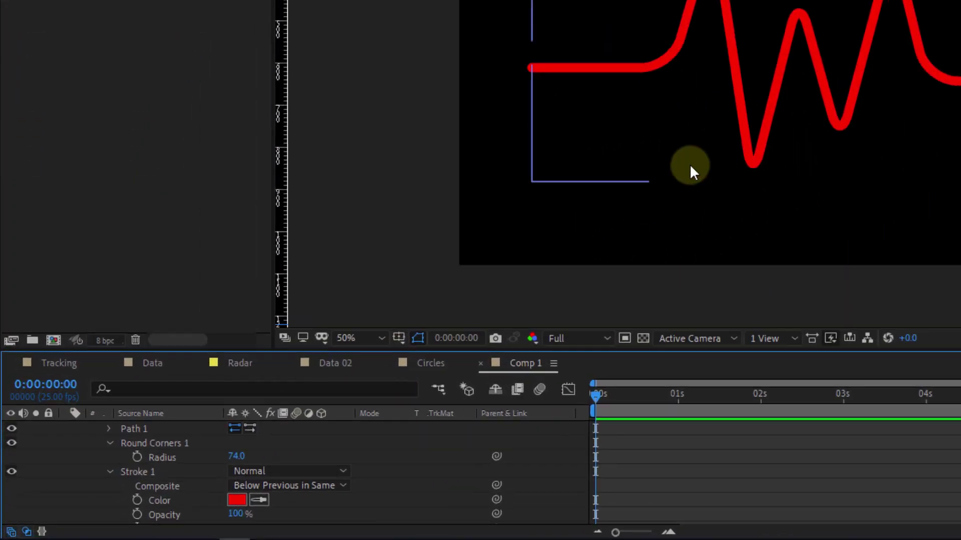
Set the Round Corners radius to 50.
left_click(235, 456)
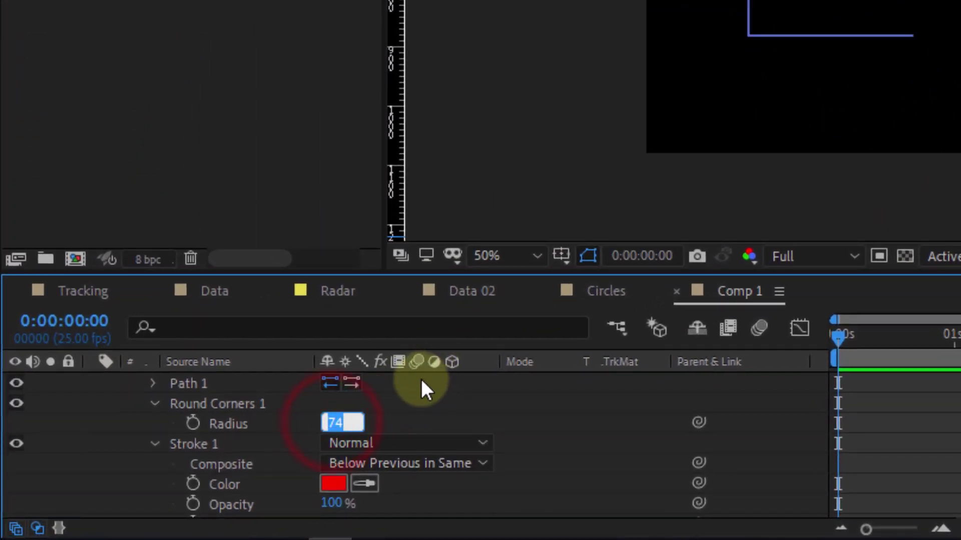
type("50")
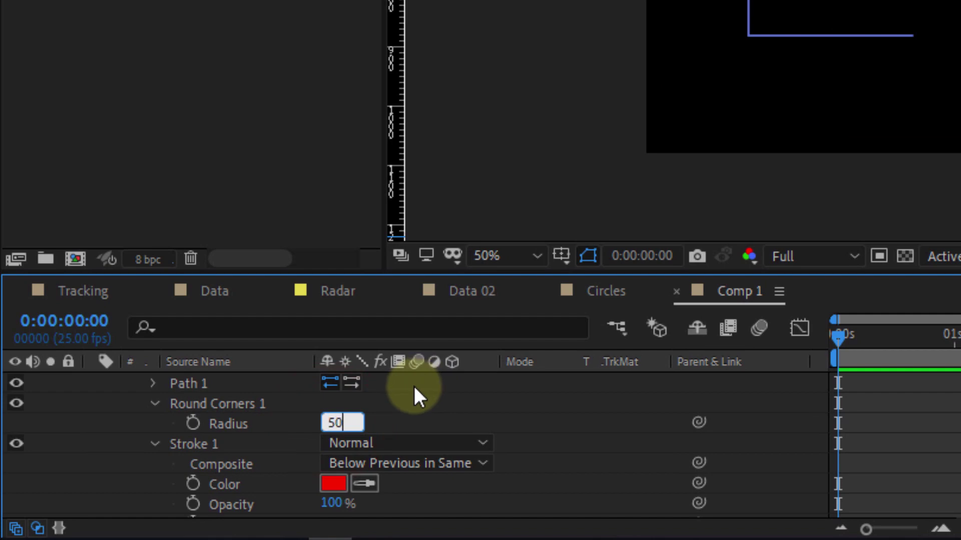
key("Return")
left_click(103, 426)
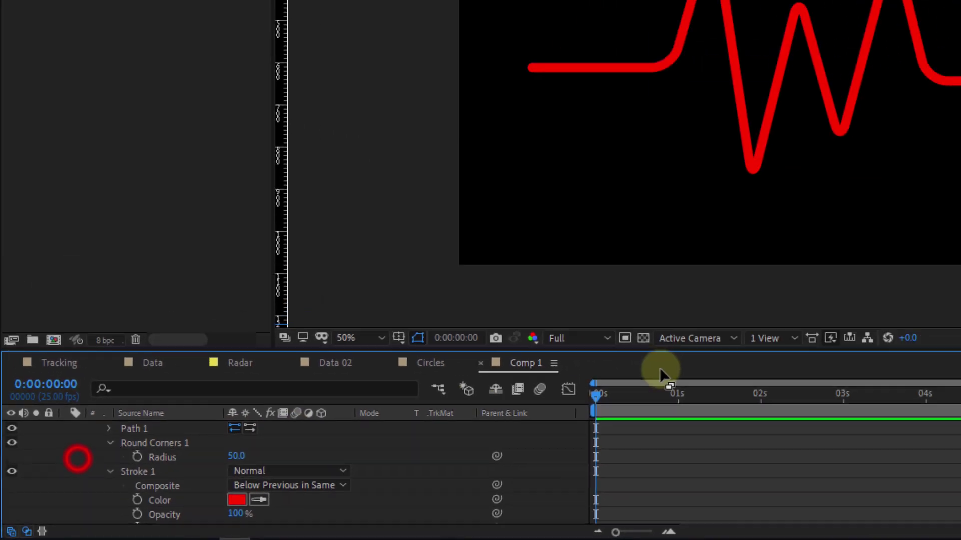
Add a Trim Paths operator to the heartbeat shape layer and reveal its properties.
scroll(478, 410, "up", 2)
left_click(485, 401)
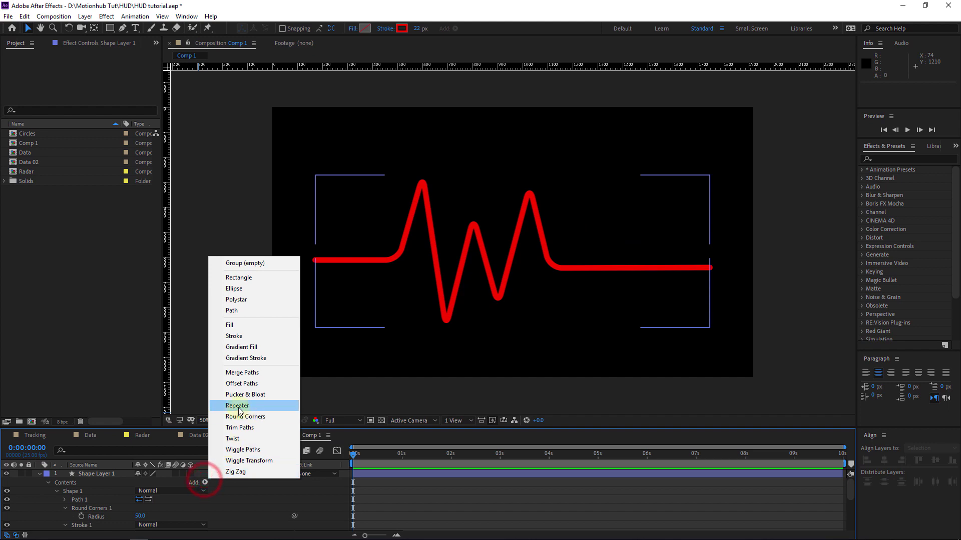
left_click(252, 429)
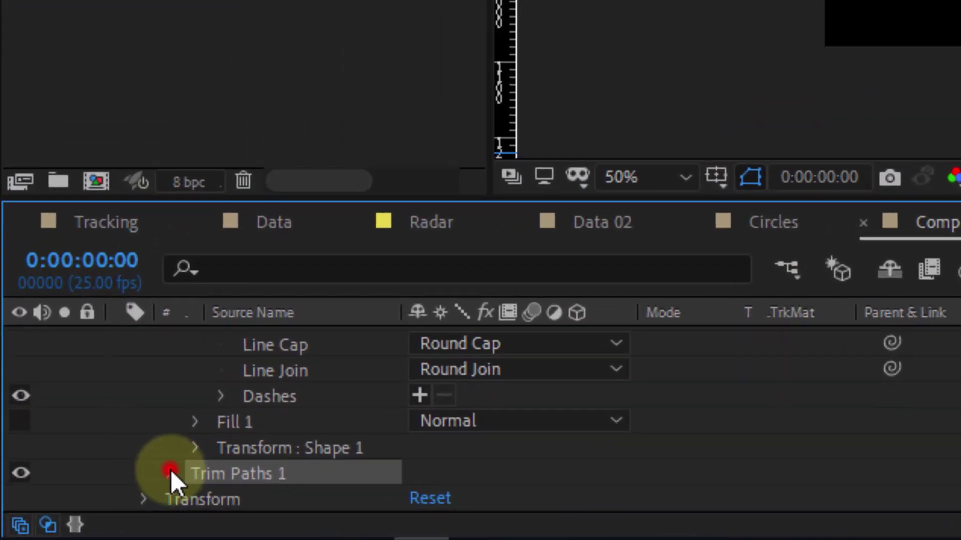
left_click(170, 471)
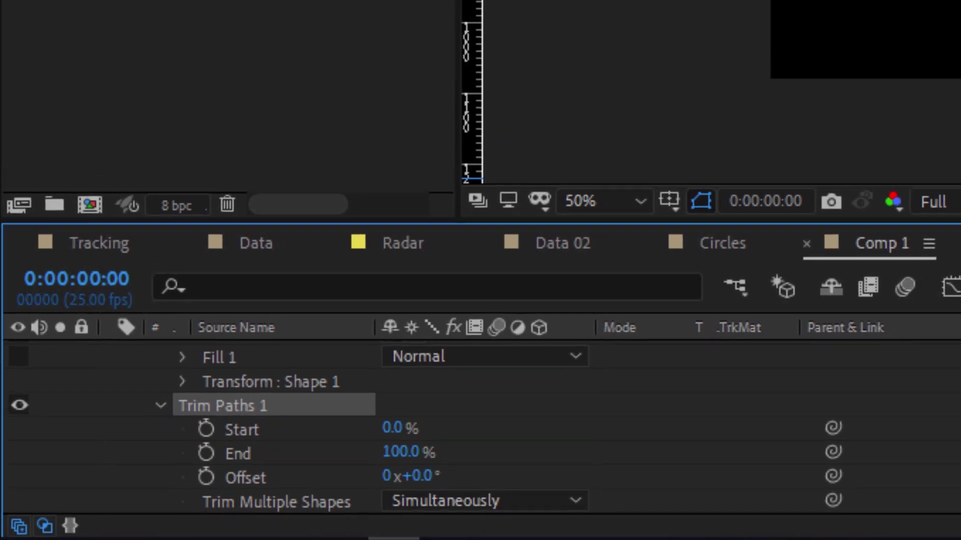
Create a 100% keyframe for the Trim Paths End property and place it at the 2-second mark.
left_click(522, 419)
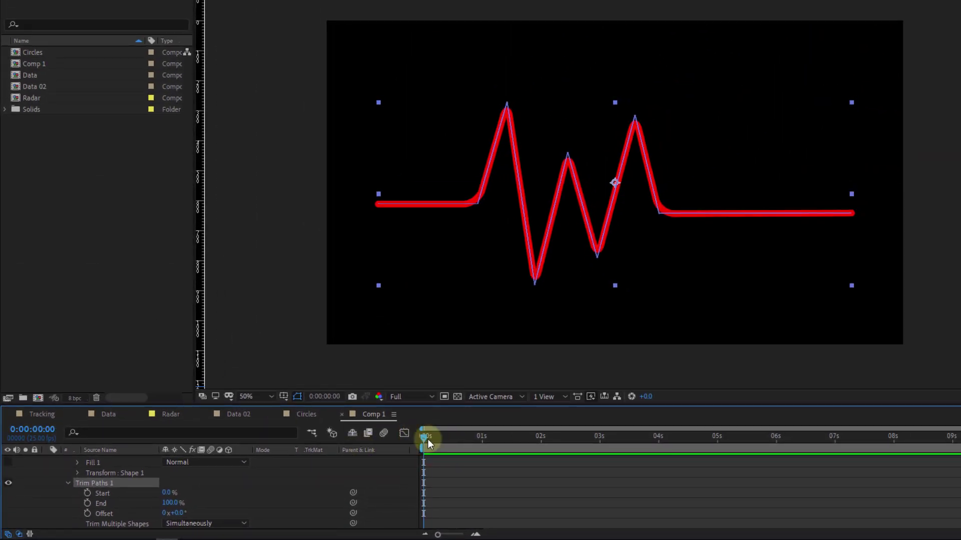
left_click_drag(427, 439, 391, 437)
left_click(89, 505)
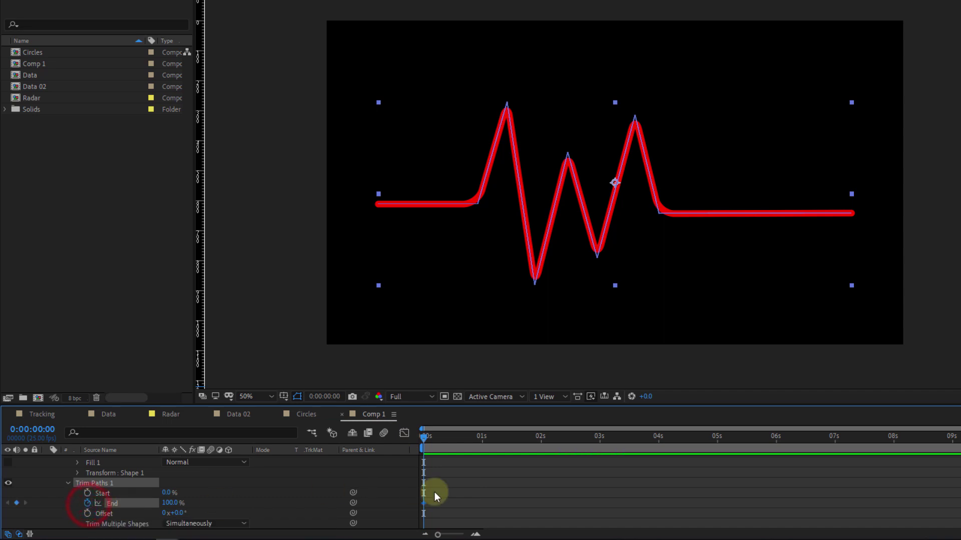
left_click_drag(423, 504, 539, 503)
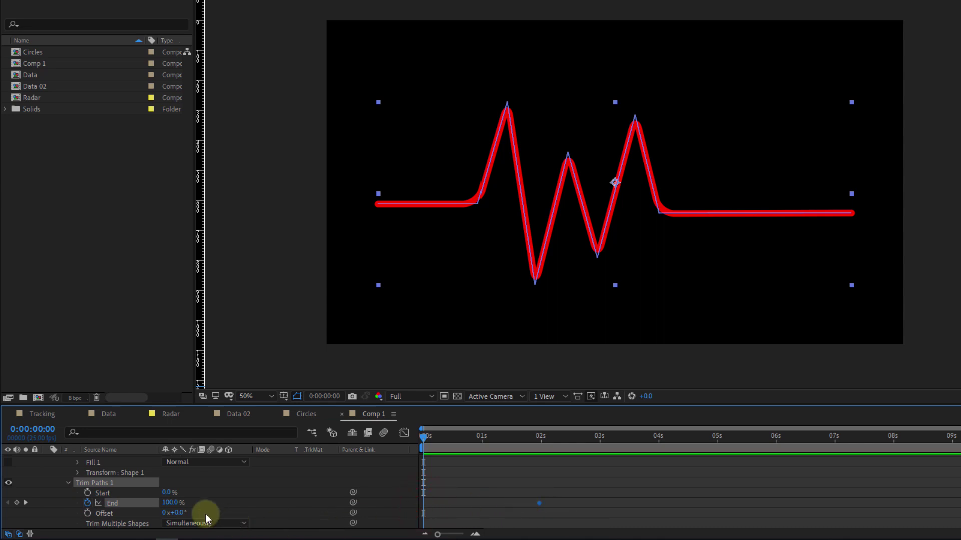
Set the Trim Paths End property to 0% at the start of the composition and preview the reveal.
left_click(168, 504)
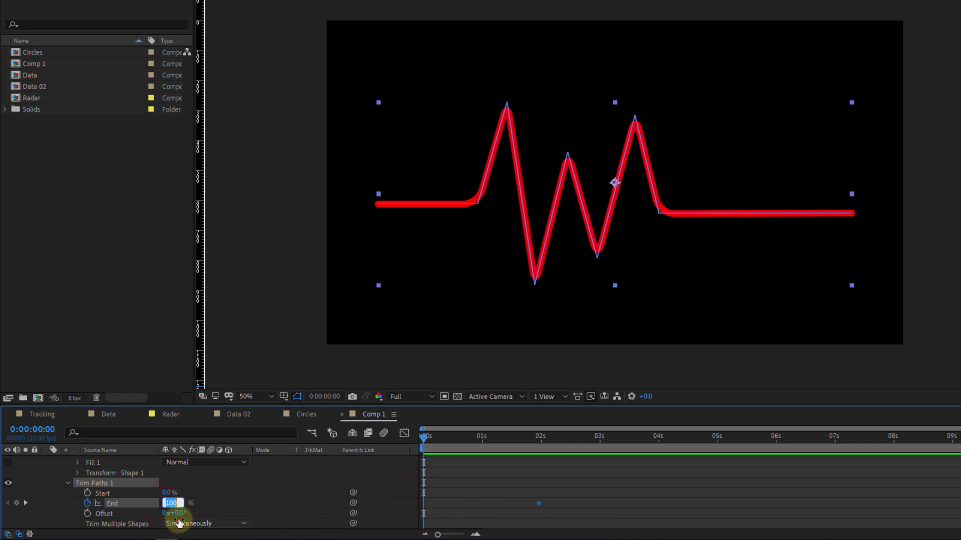
type("0")
key("Return")
key("space")
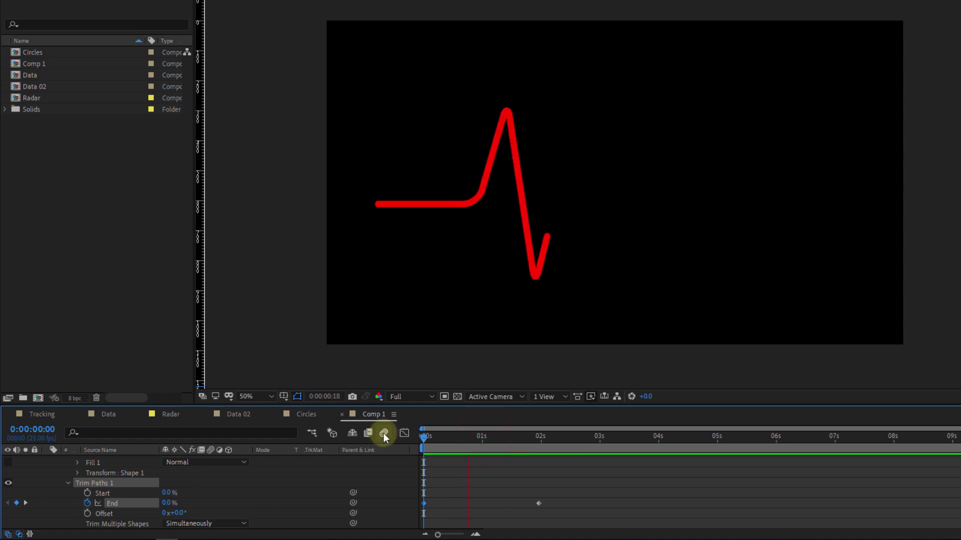
key("space")
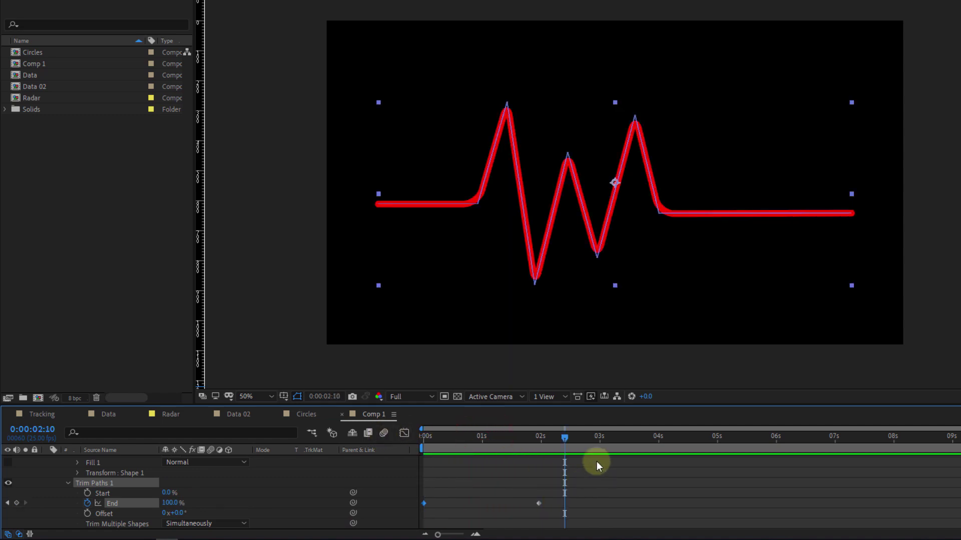
Move the 100% End keyframe earlier, to 0:00:01:07, and preview the faster heartbeat reveal.
mouse_move(565, 438)
left_mouse_down()
mouse_move(396, 438)
mouse_move(430, 452)
left_mouse_up()
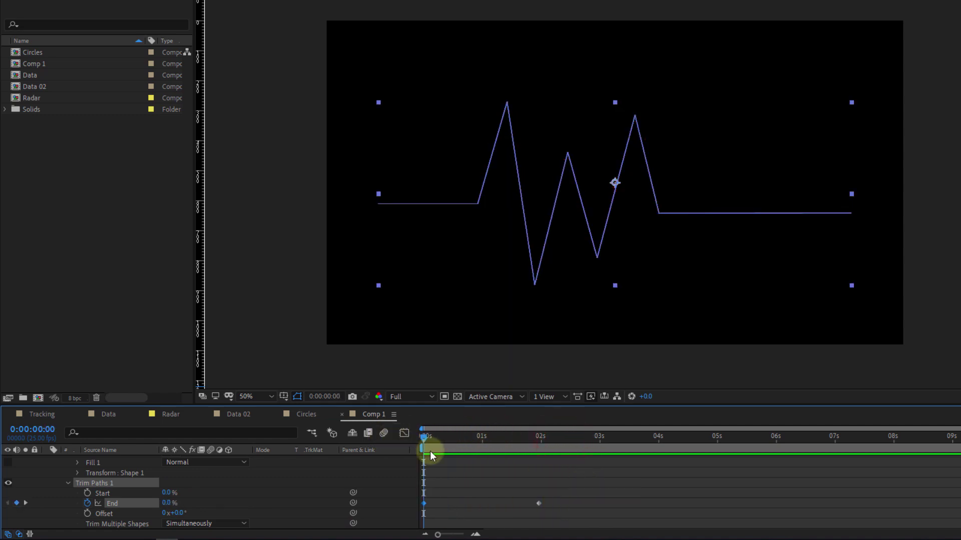
left_click_drag(574, 491, 423, 507)
left_click(495, 478)
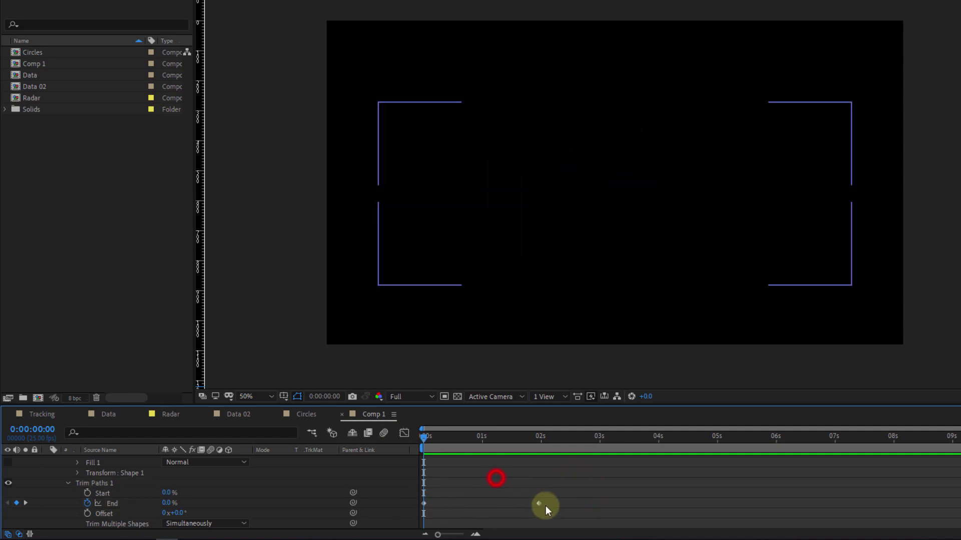
left_click(539, 505)
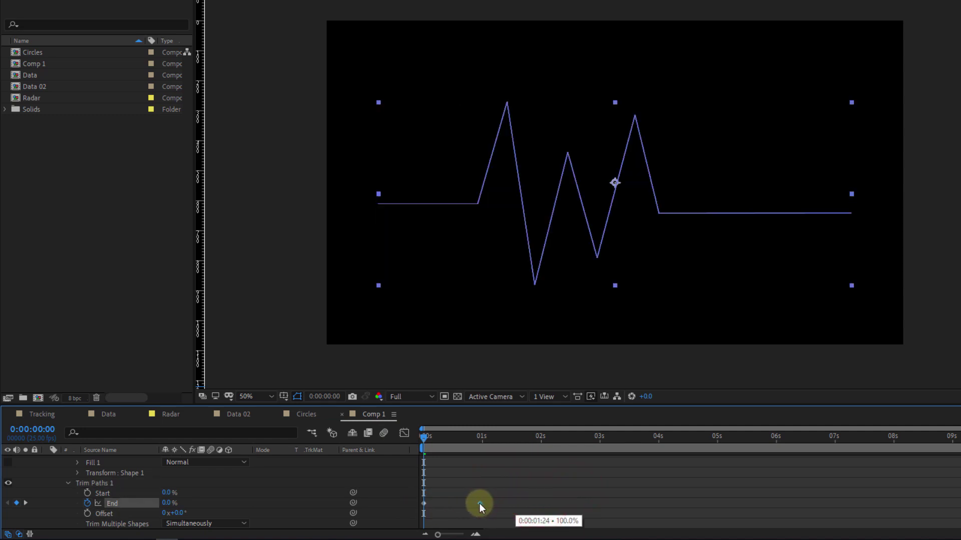
left_click_drag(479, 504, 476, 503)
key("space")
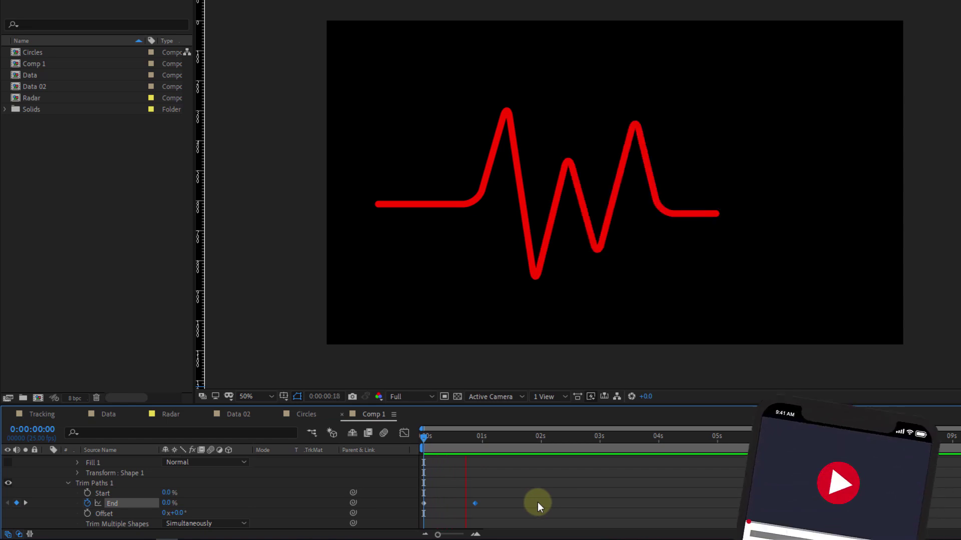
left_click(499, 468)
key("ctrl+z")
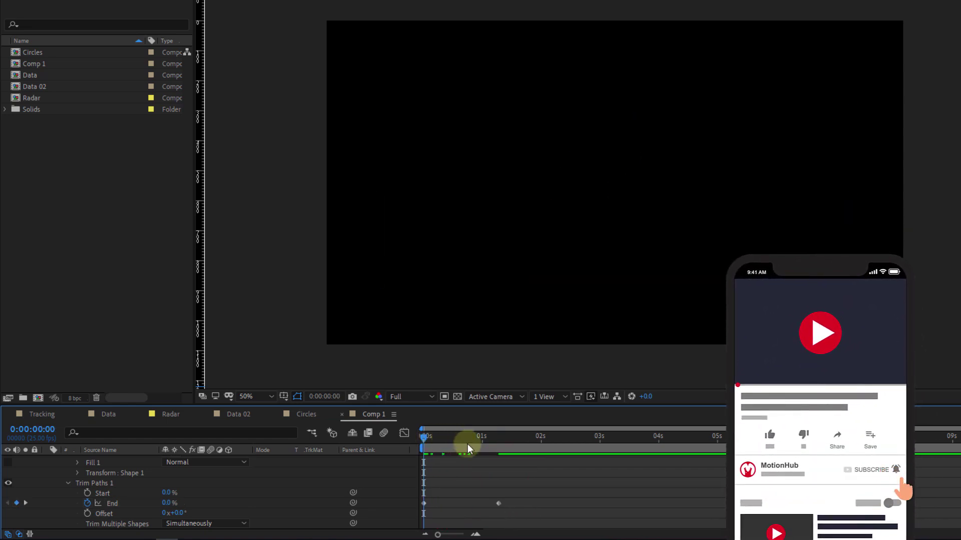
key("space")
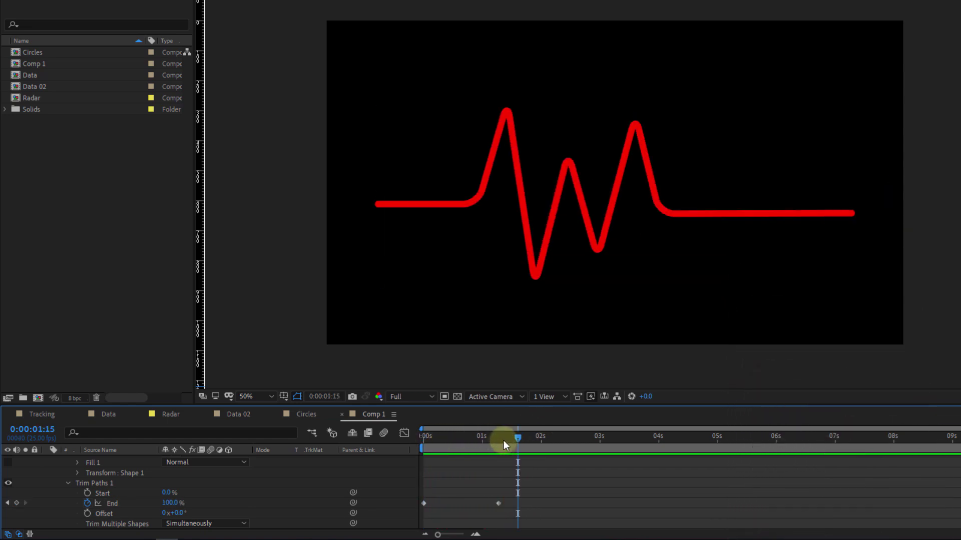
key("space")
Keyframe the Trim Paths Start property from 0% at 0 seconds to 100% at 0:00:01:07.
left_click(88, 494)
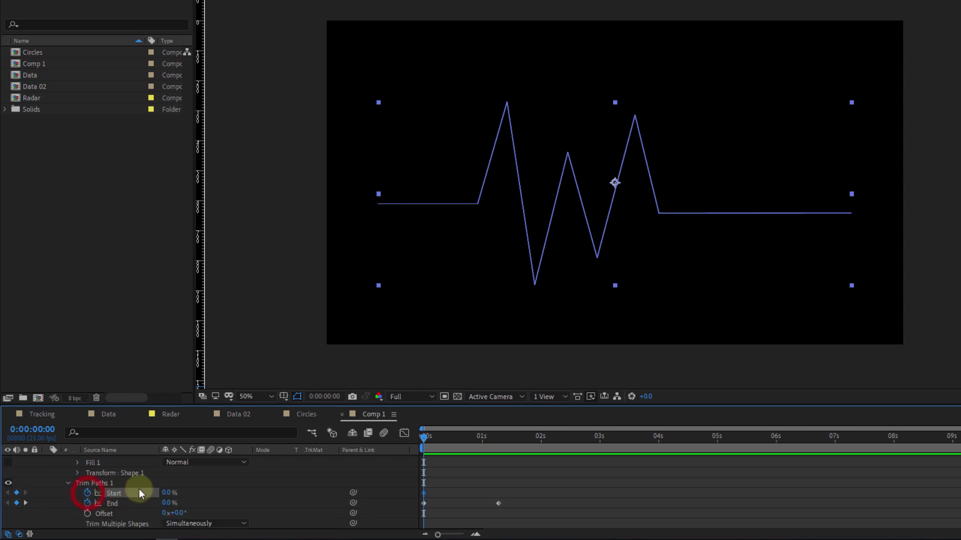
left_click_drag(427, 436, 498, 434)
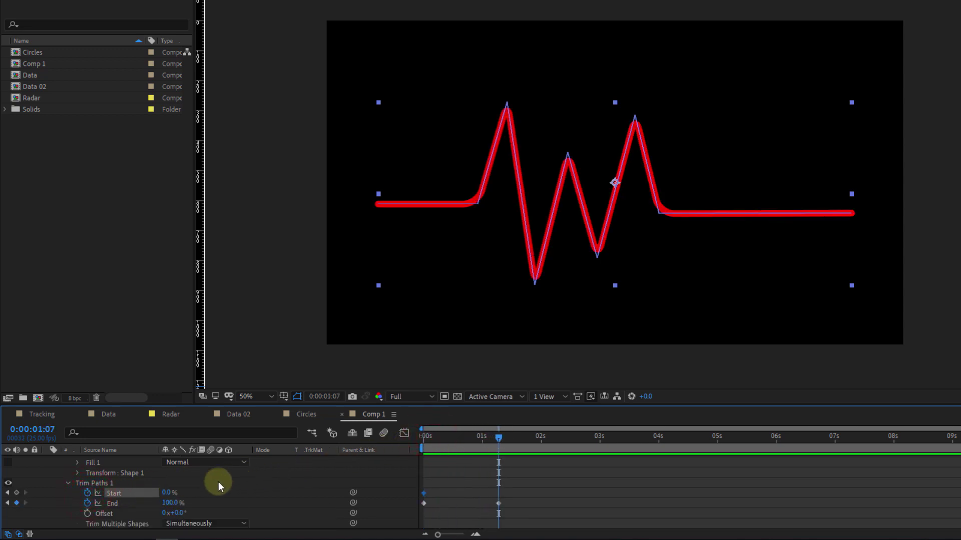
left_click_drag(167, 494, 249, 482)
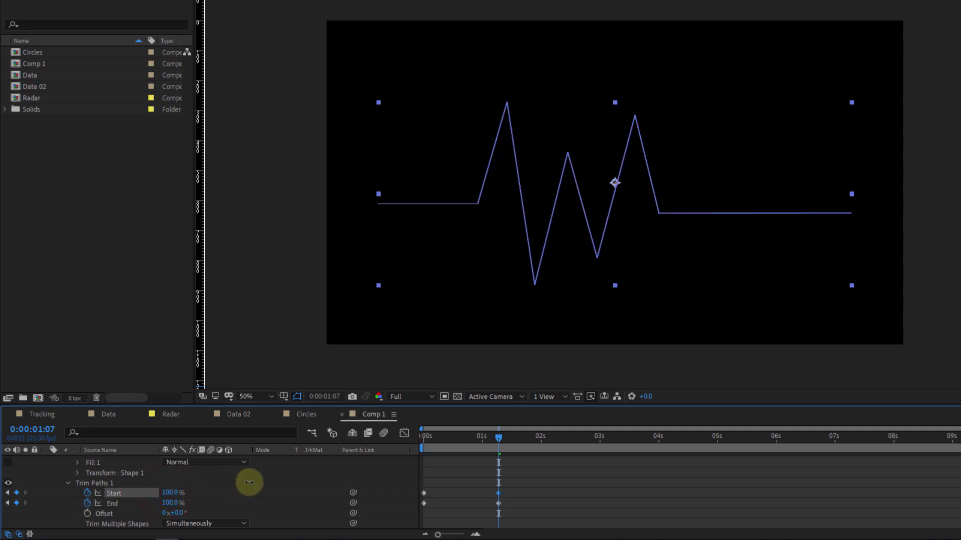
Try delaying both End keyframes so the first sits at 0:00:00:15, and preview the result.
key("Home")
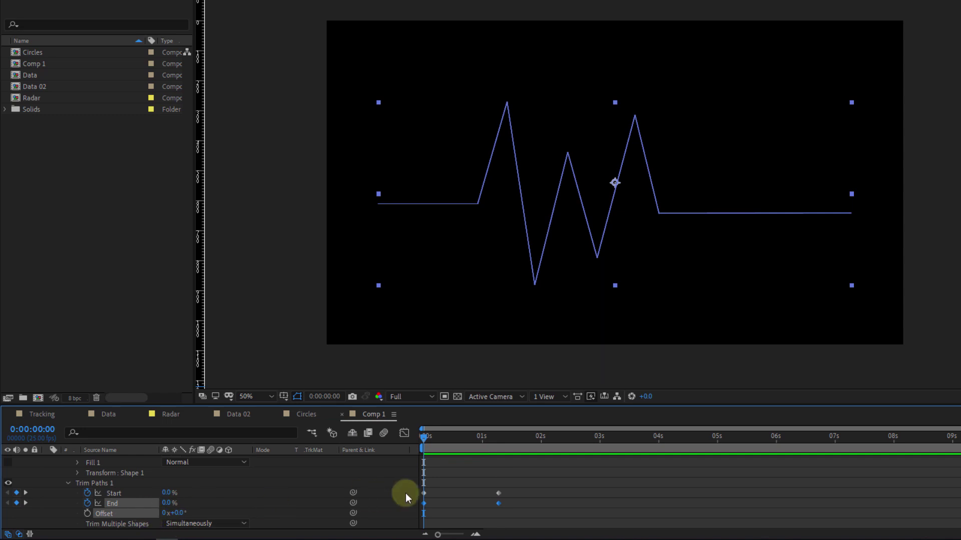
left_click(515, 503)
left_click_drag(413, 510, 457, 507)
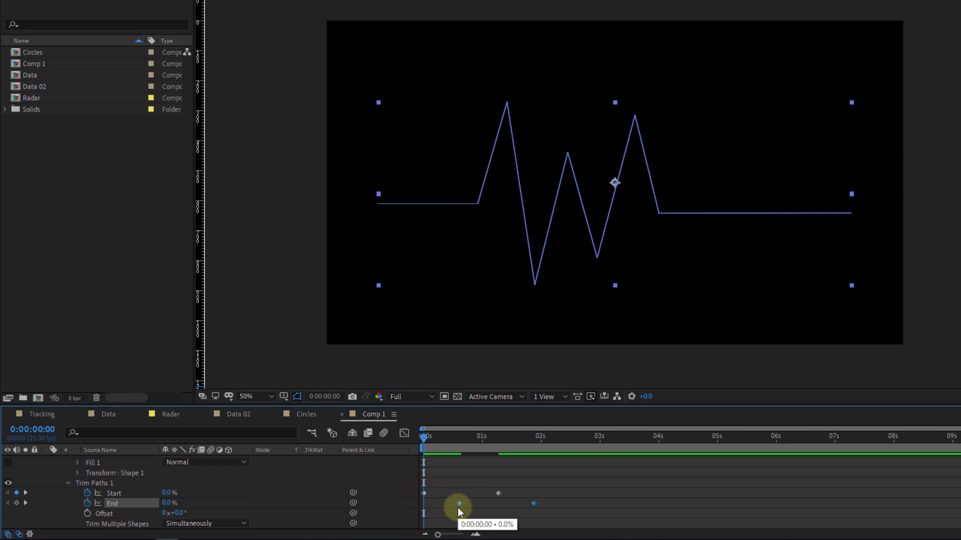
key("space")
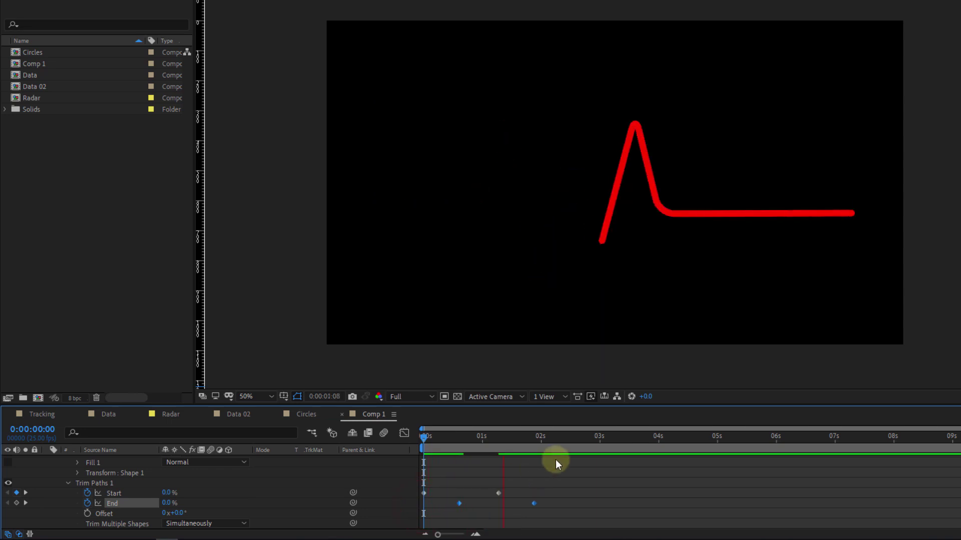
key("space")
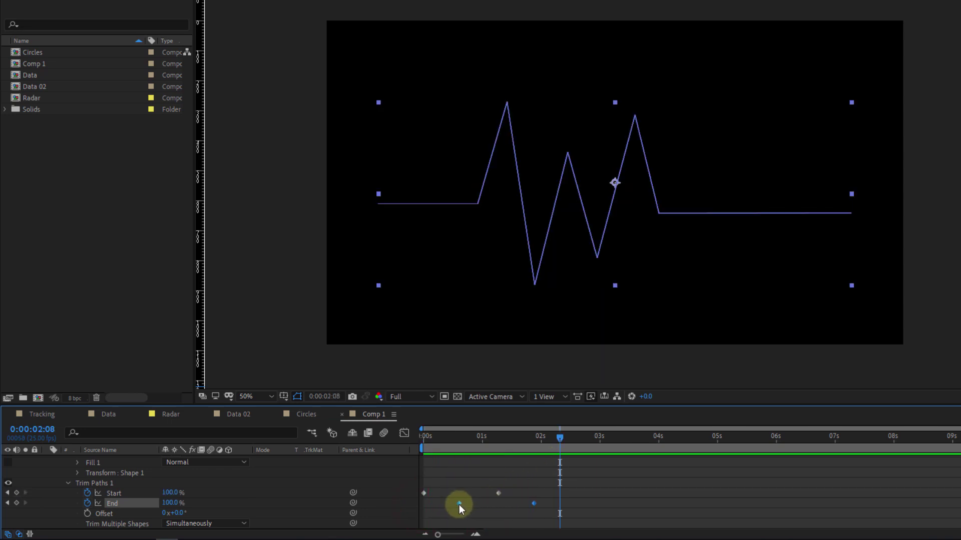
Shift both End keyframes so the 0% one aligns with the last Start keyframe at 0:00:01:07, and preview the animation.
left_click_drag(459, 505, 500, 505)
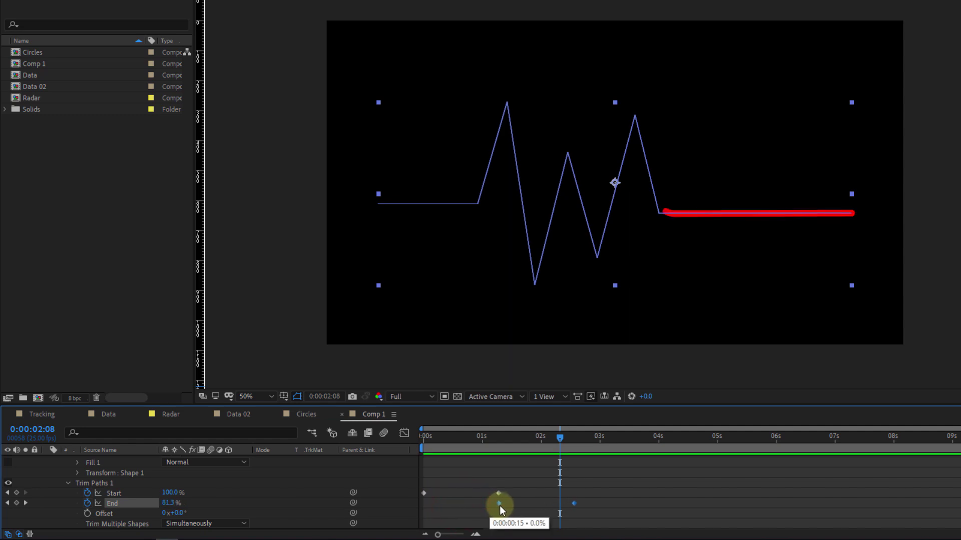
left_click(500, 445)
key("space")
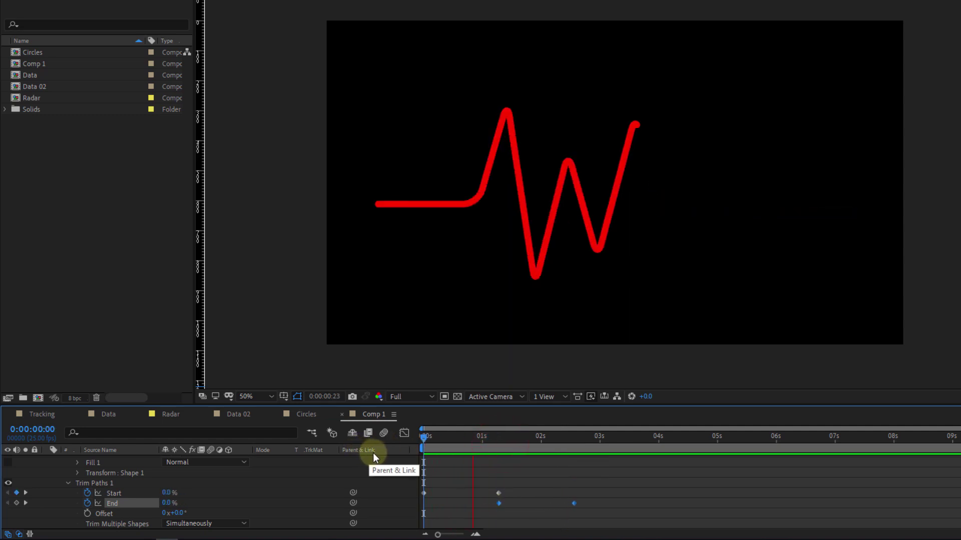
left_click_drag(592, 503, 497, 506)
left_click(498, 505)
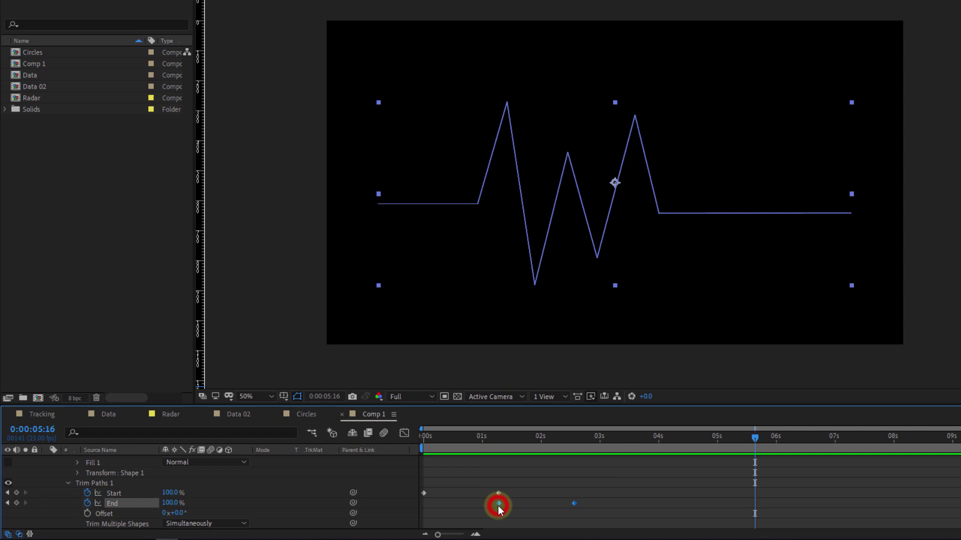
left_click(498, 442)
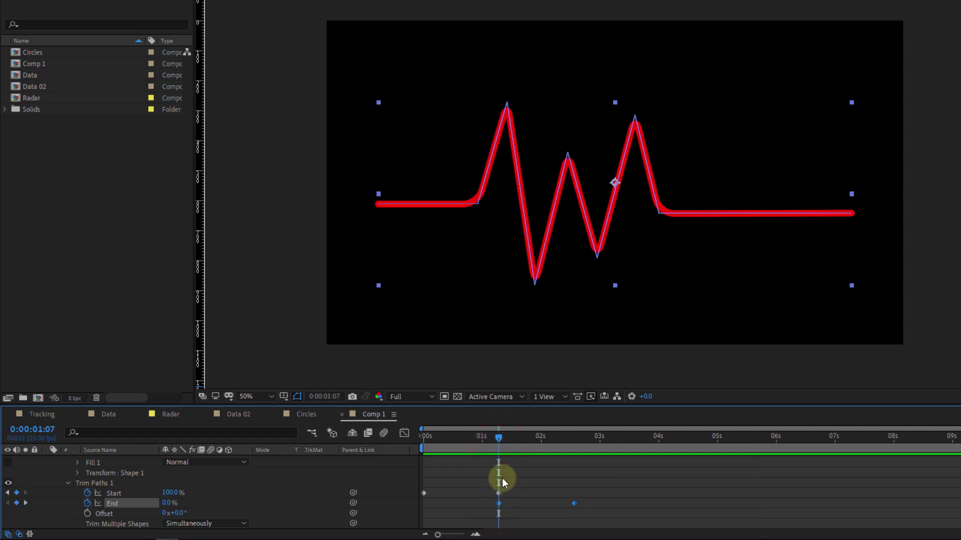
left_click_drag(486, 440, 329, 440)
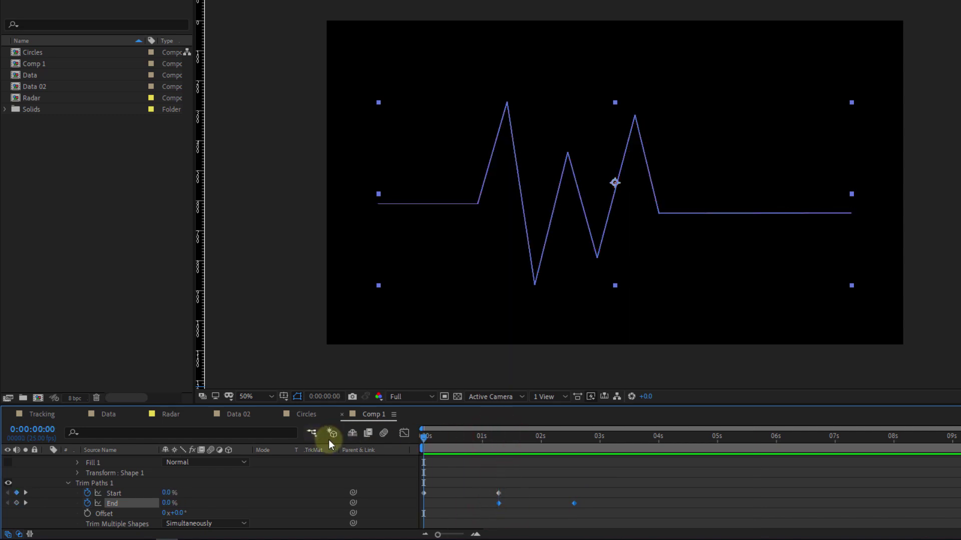
key("space")
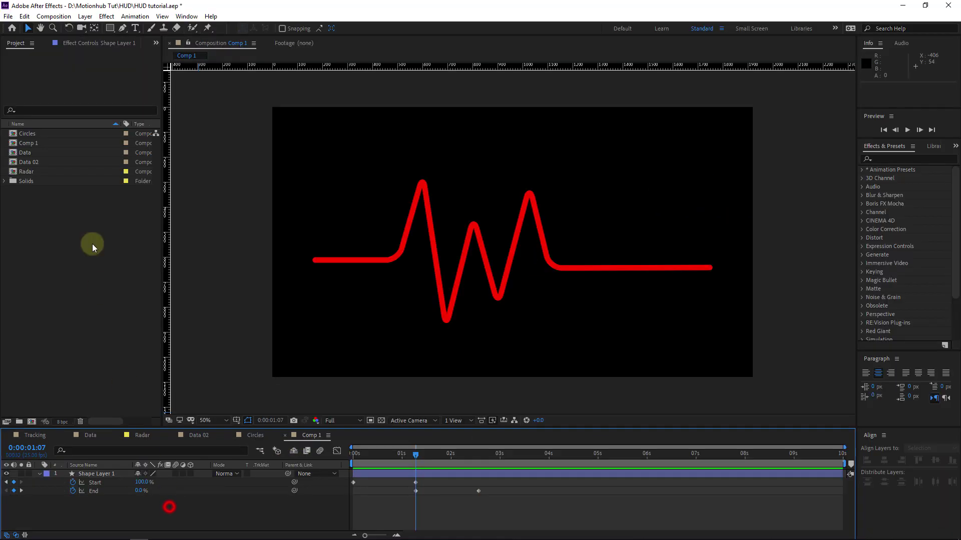
Add a "BPM" text layer below the flat right end of the heartbeat line.
left_click(135, 28)
left_click(597, 301)
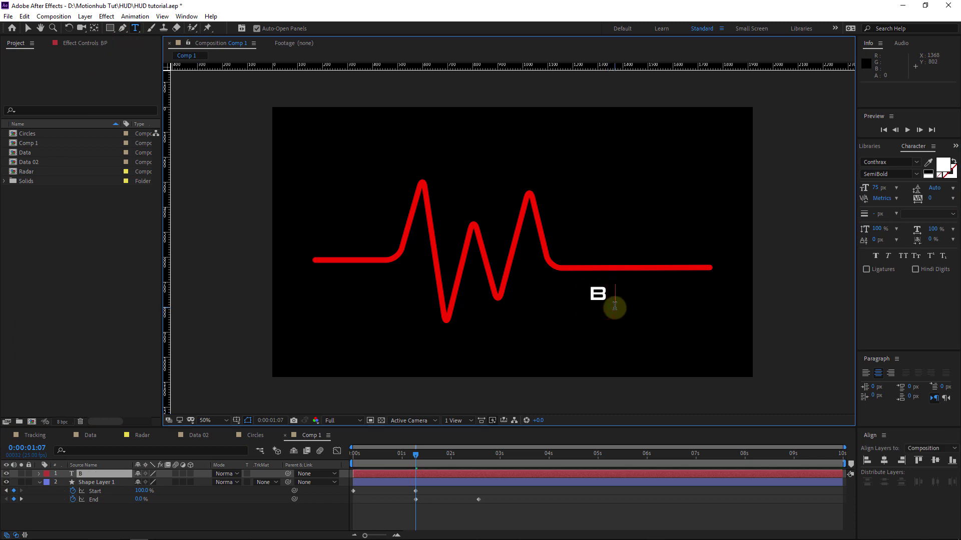
left_click(27, 28)
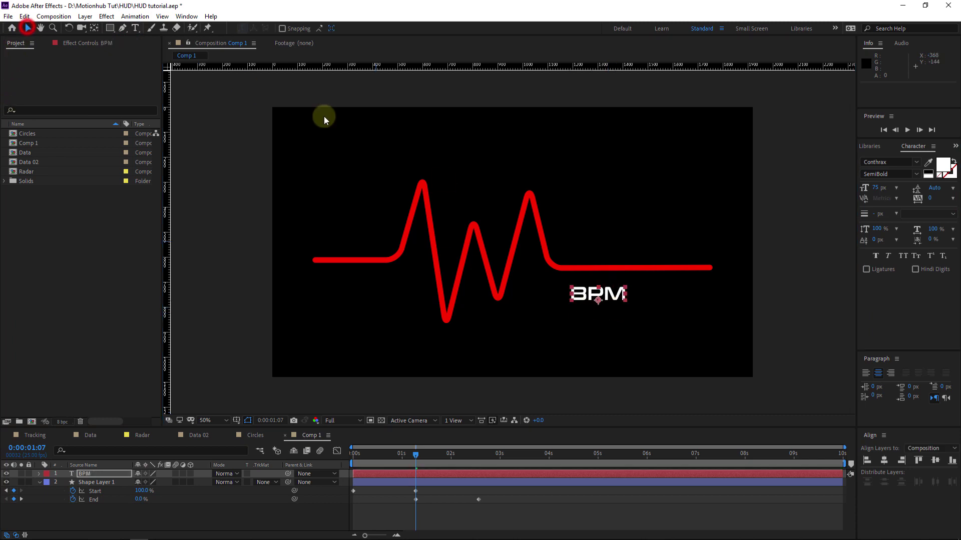
Set the BPM text size to 113 px and move it right to about position 1442, 784.
left_click_drag(879, 191, 900, 188)
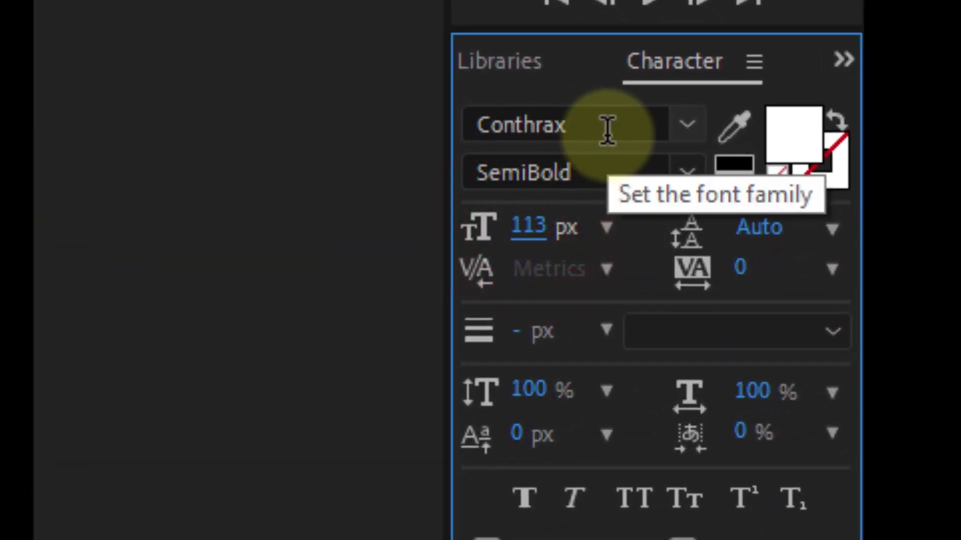
left_click(587, 126)
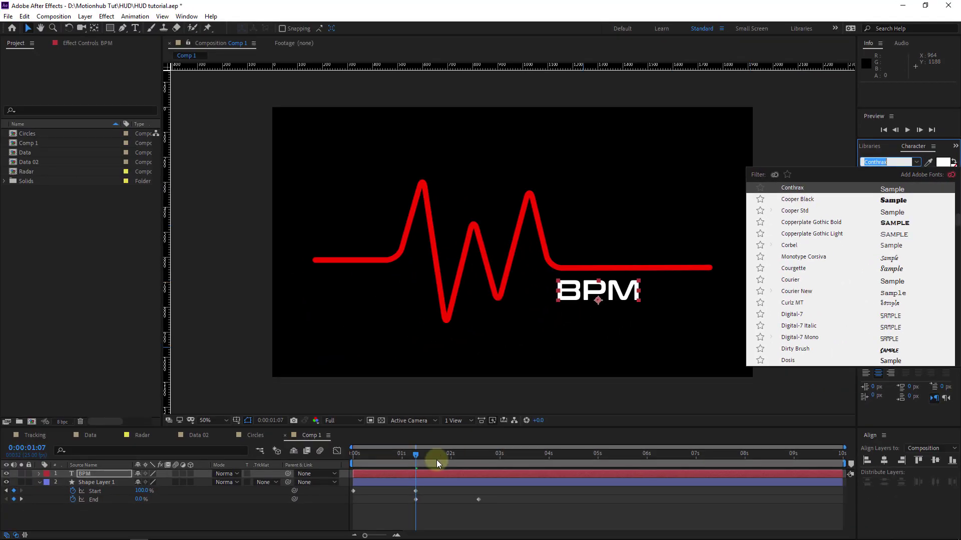
left_click(435, 498)
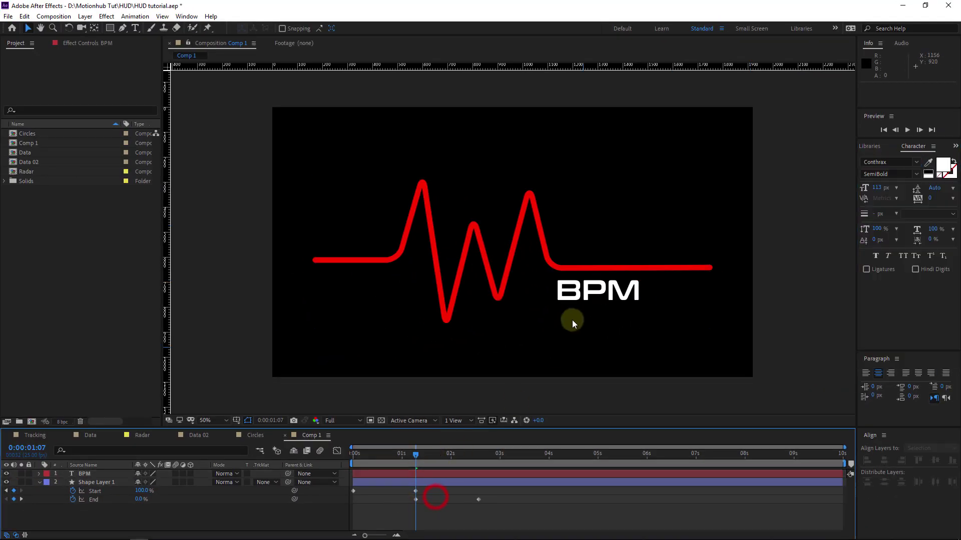
left_click(592, 296)
left_click_drag(594, 298, 628, 301)
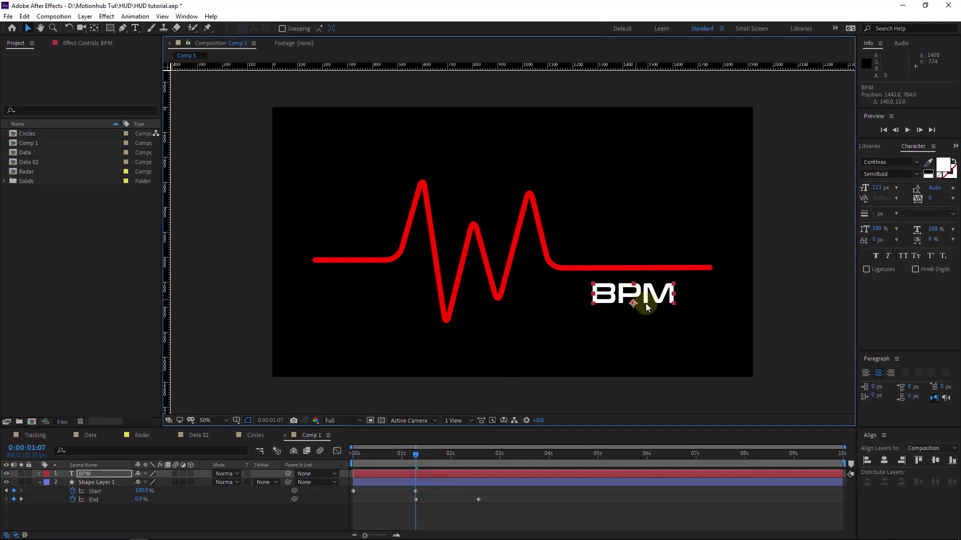
Change the fill colour of the BPM text to a medium green.
left_click(944, 167)
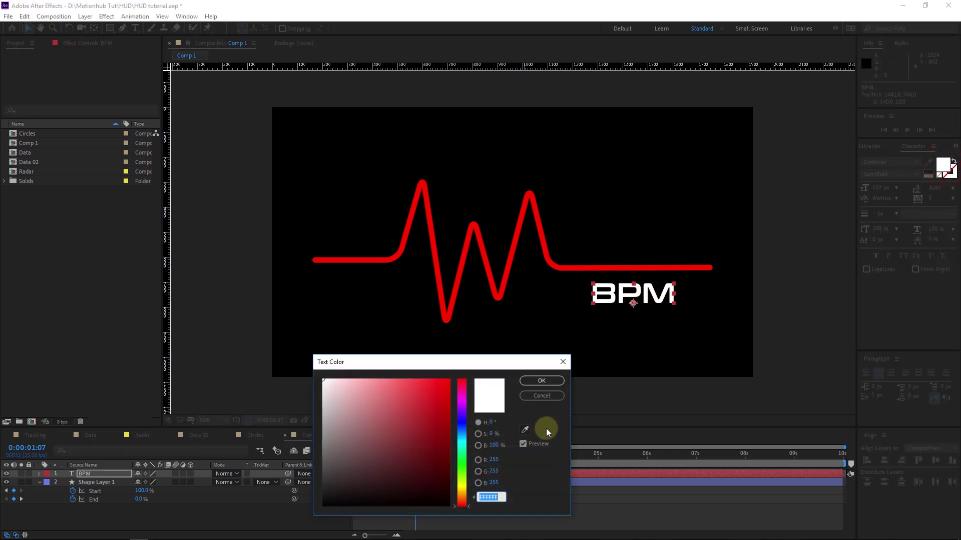
left_click(462, 467)
mouse_move(436, 414)
left_mouse_down()
mouse_move(438, 399)
mouse_move(401, 381)
mouse_move(393, 400)
mouse_move(437, 464)
mouse_move(416, 434)
mouse_move(436, 417)
mouse_move(400, 427)
mouse_move(421, 406)
left_mouse_up()
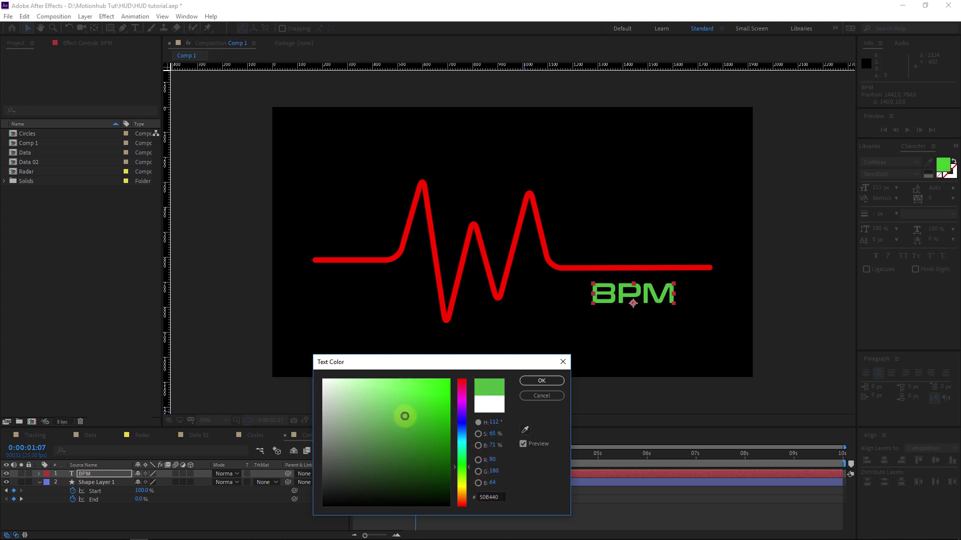
left_click(542, 381)
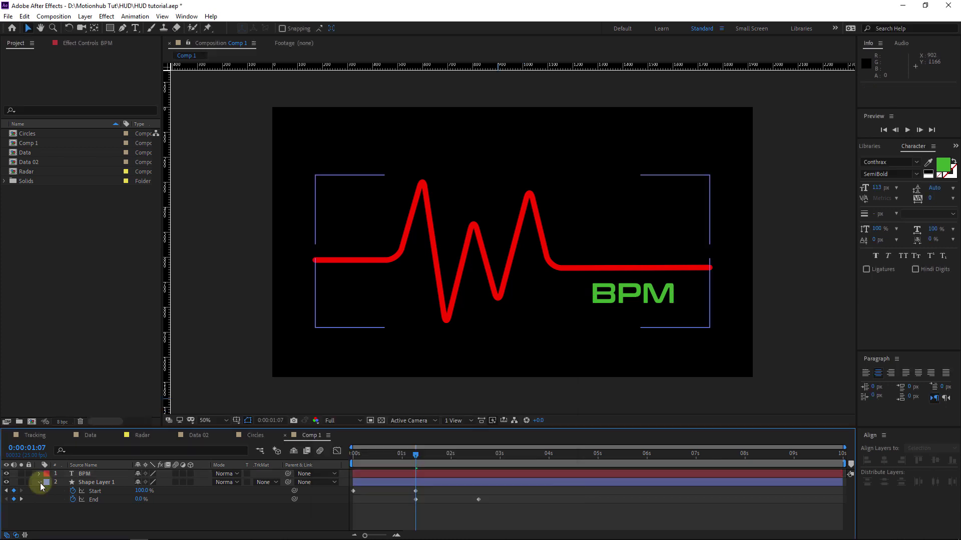
Collapse the heartbeat layer's properties and add a "100" text layer above the BPM label, at about position 1432, 586.
left_click(38, 483)
left_click(294, 450)
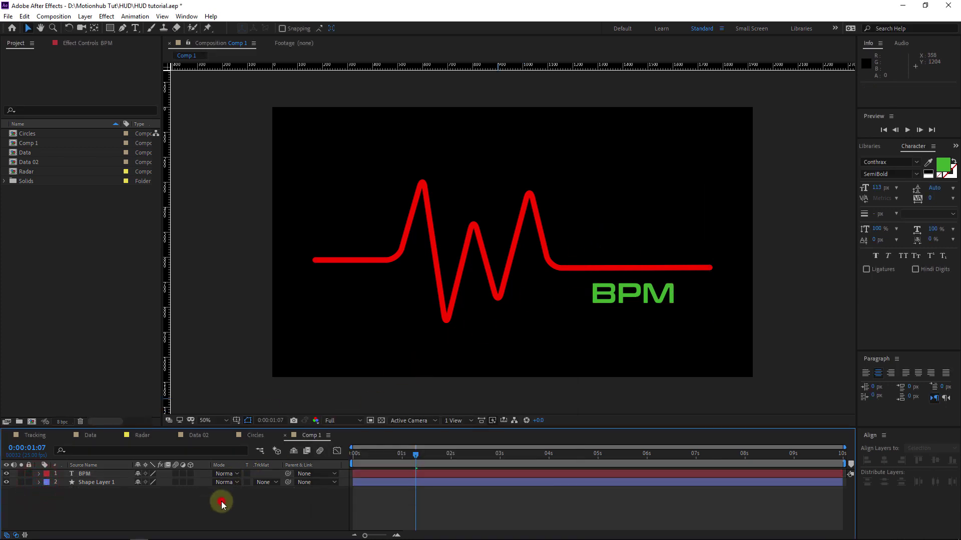
left_click(135, 28)
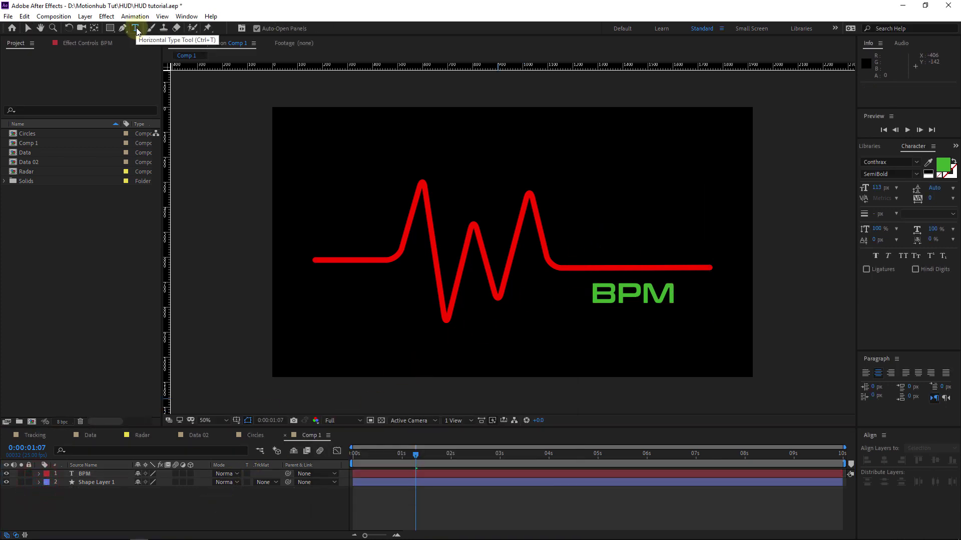
left_click(613, 238)
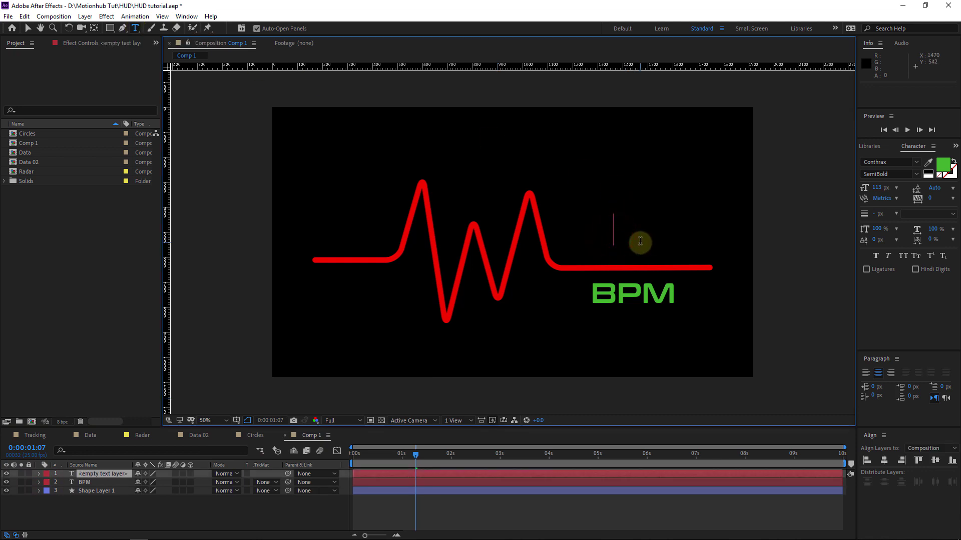
type("0")
left_click_drag(638, 227, 655, 243)
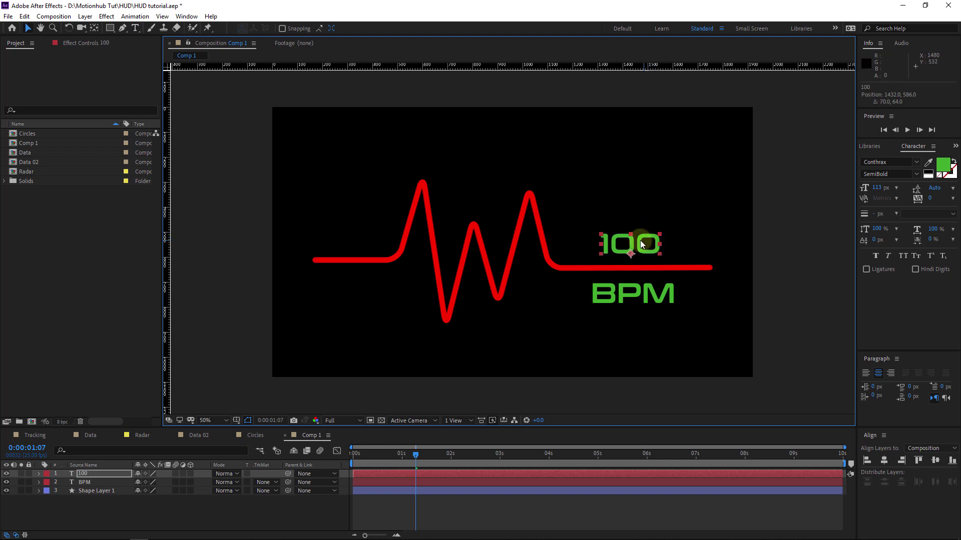
Add an adjustment layer above the "100" text layer.
left_click(101, 505)
left_click(87, 476)
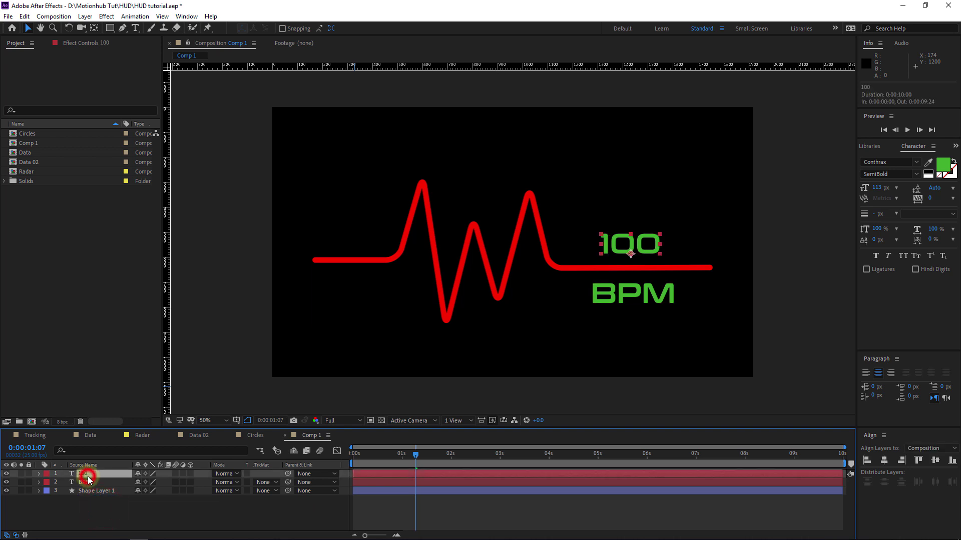
right_click(82, 520)
left_click(142, 407)
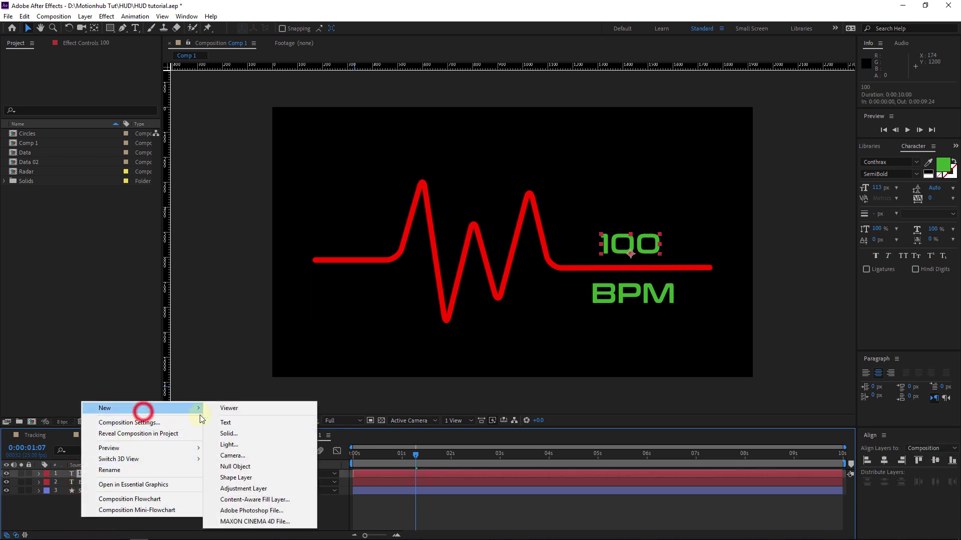
left_click(256, 489)
Apply a Slider Control effect to the new adjustment layer and lock its effect controls in view.
right_click(105, 477)
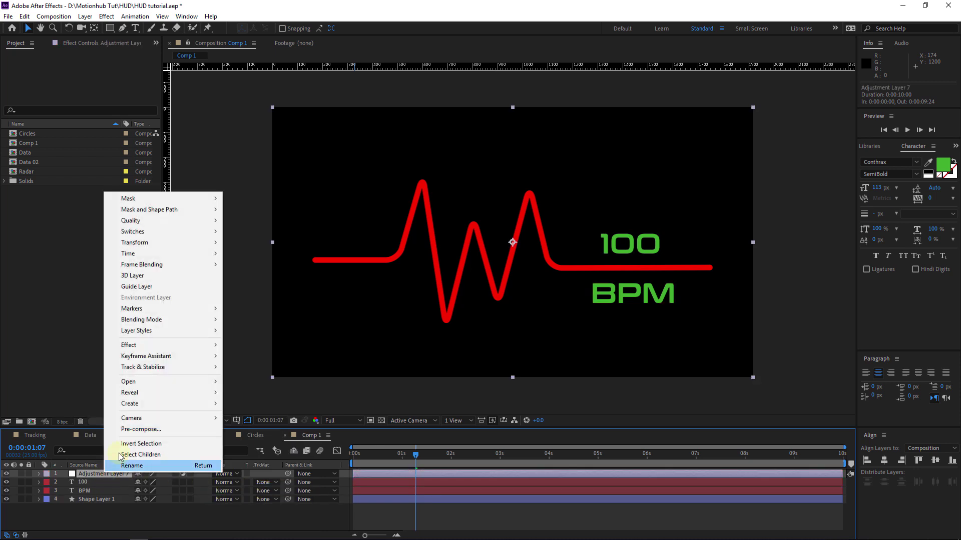
mouse_move(213, 345)
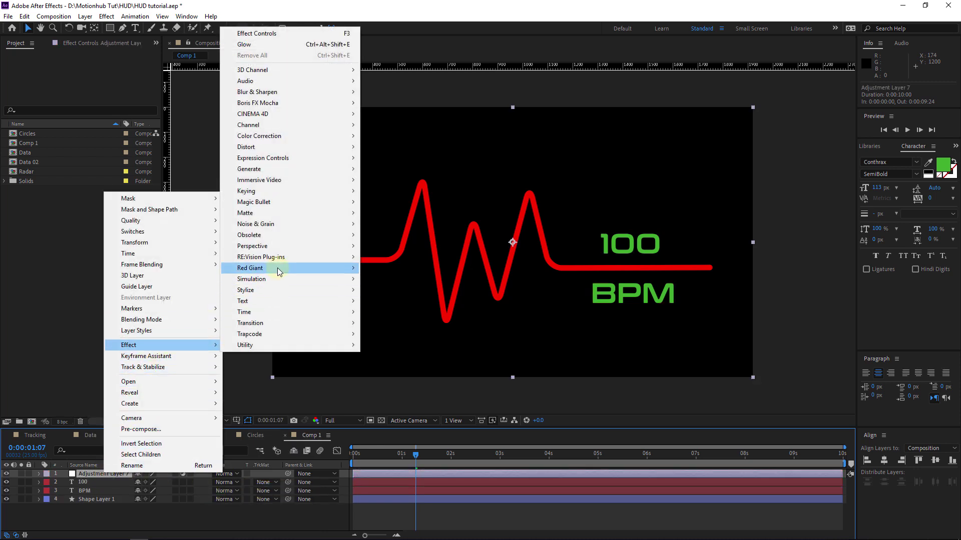
left_click(304, 157)
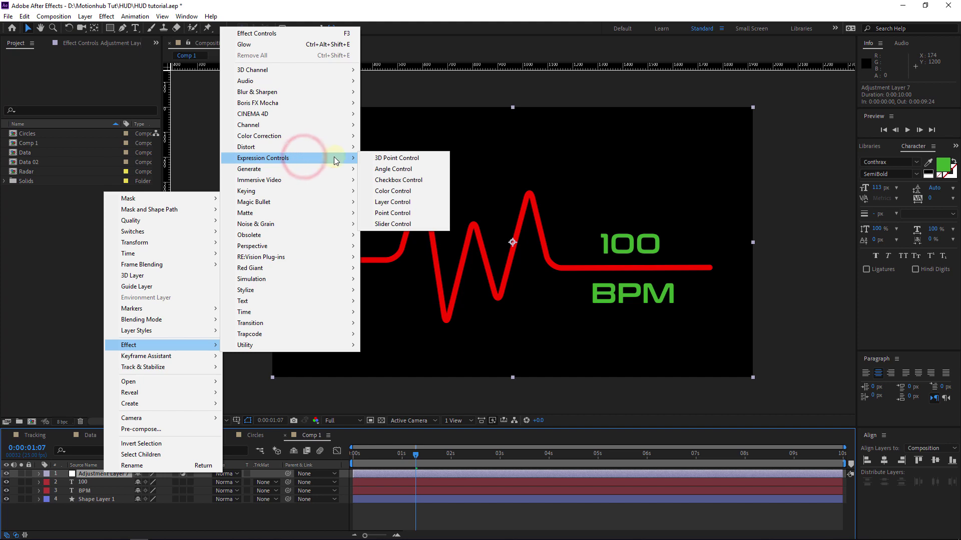
left_click(407, 225)
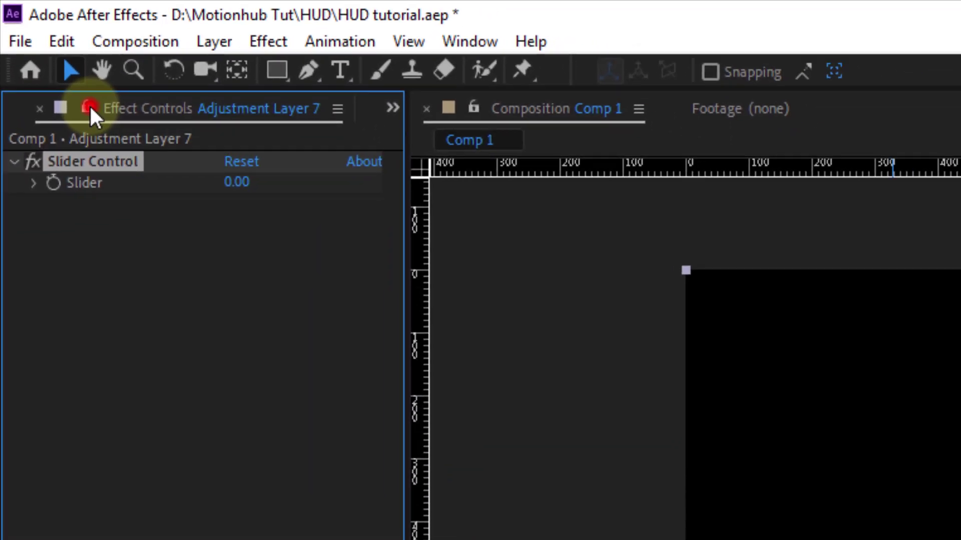
left_click(112, 138)
Link the "100" layer's Source Text to the adjustment layer's Slider with an expression.
left_click(84, 483)
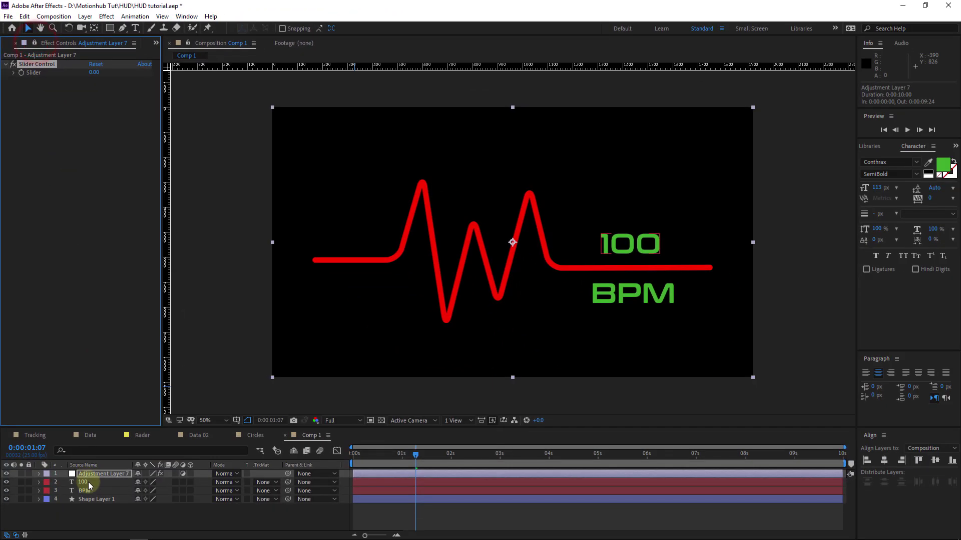
left_click(39, 482)
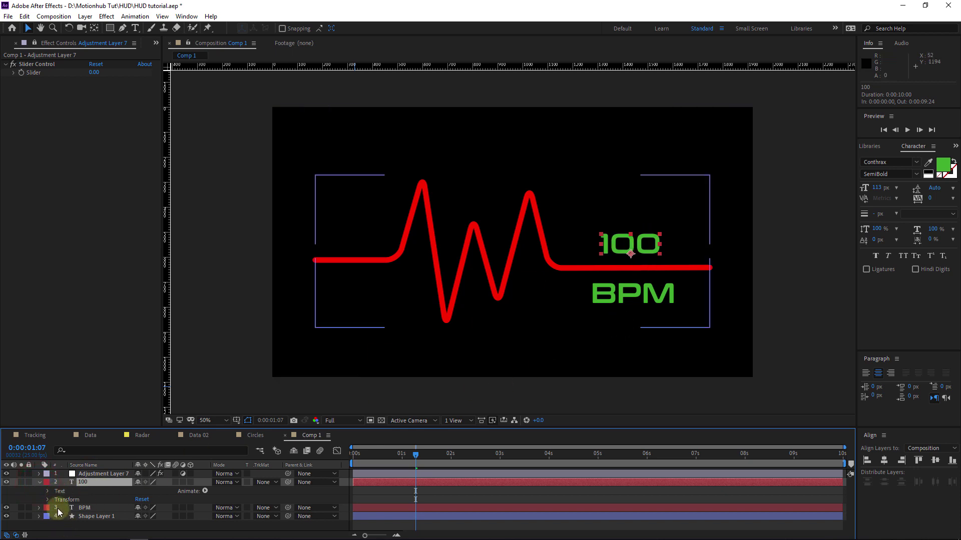
left_click(51, 491)
left_click(49, 493)
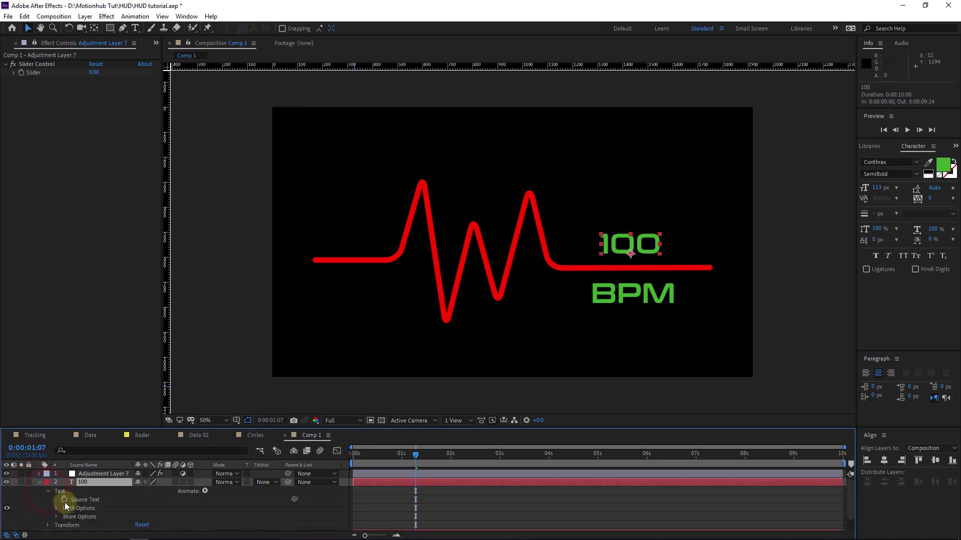
key("alt")
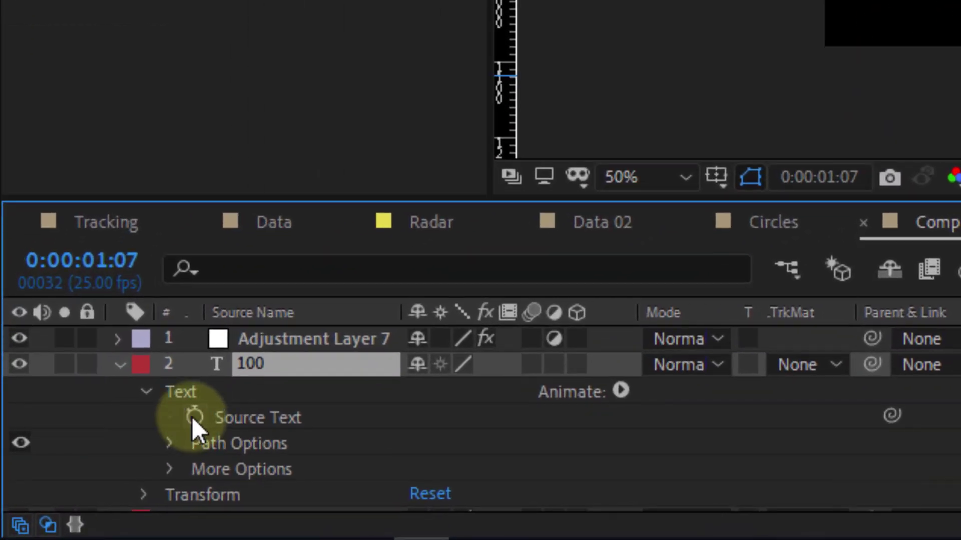
left_click(64, 500, "alt")
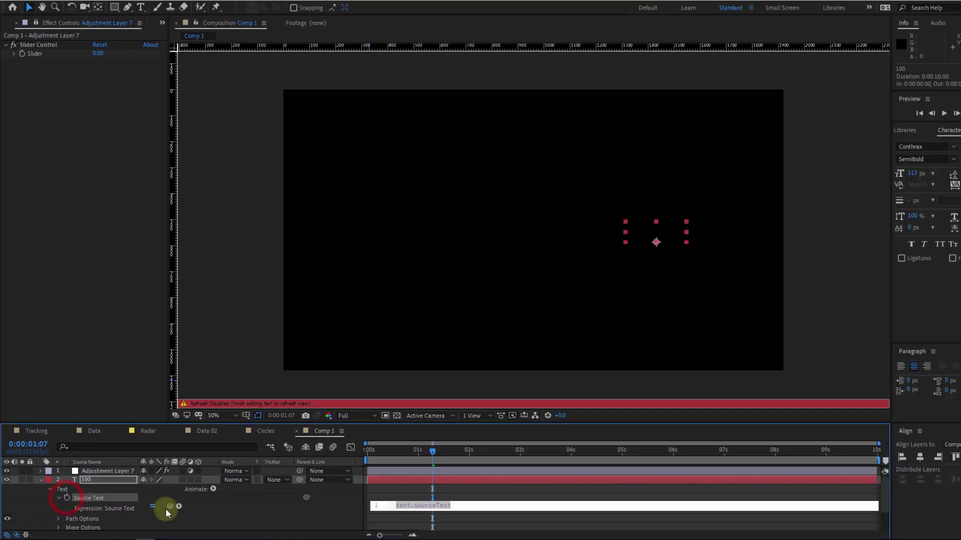
left_click_drag(163, 507, 64, 75)
left_click(63, 161)
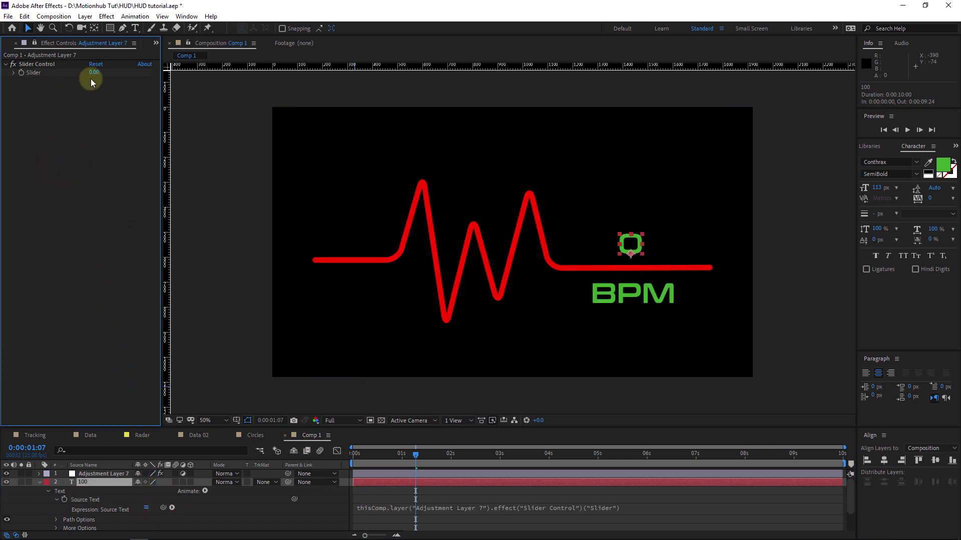
Try out the slider value, then set it to 0 at 0:00:00:00 and enable its keyframing.
left_click_drag(94, 72, 155, 137)
left_click_drag(401, 455, 340, 454)
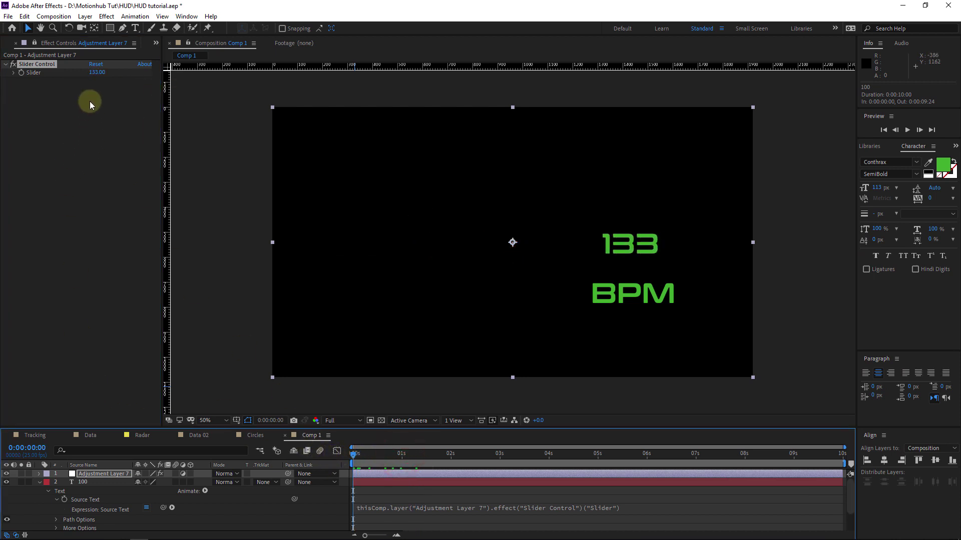
left_click(98, 73)
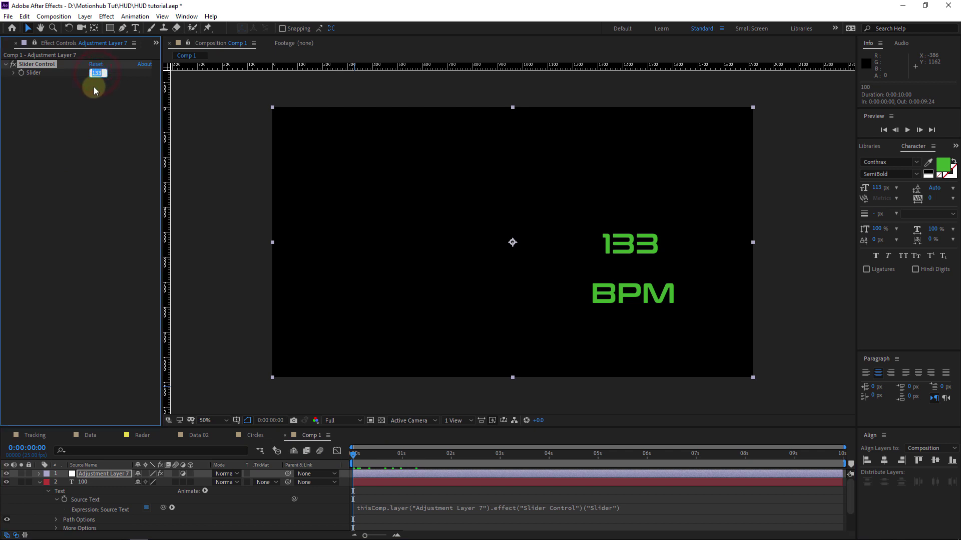
key("Return")
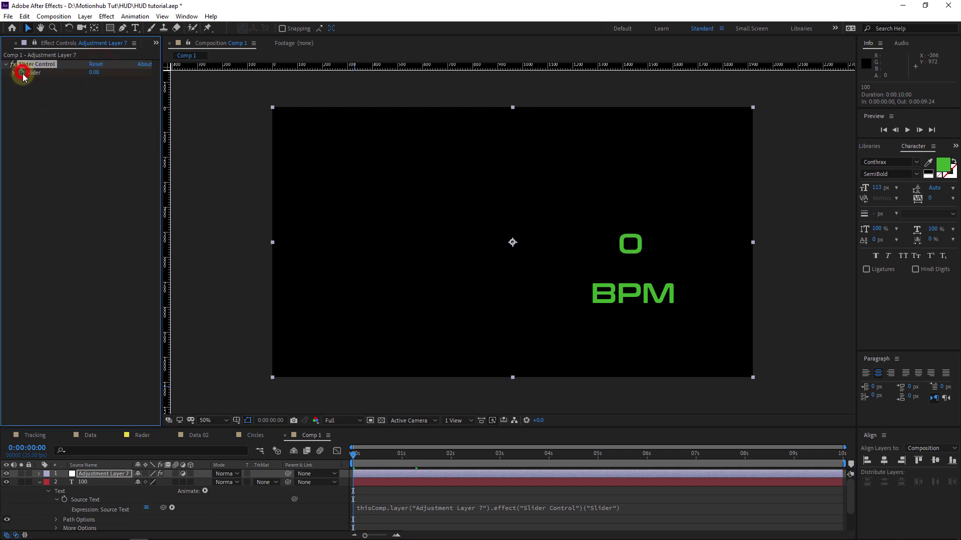
Keyframe the Slider at 81 at 0:00:00:17 and at 303 at 0:00:01:10.
mouse_move(414, 454)
left_mouse_down()
mouse_move(361, 454)
mouse_move(382, 458)
left_mouse_up()
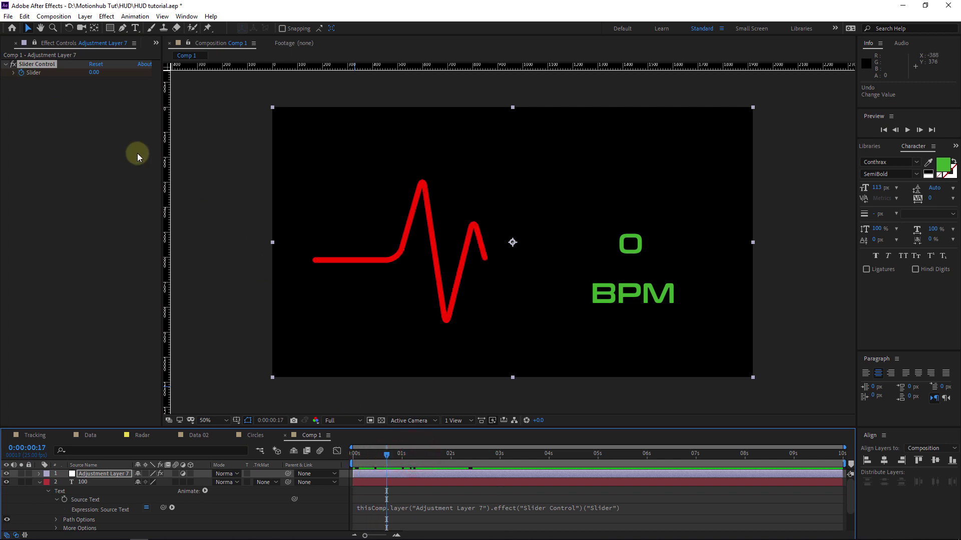
left_click_drag(94, 72, 138, 77)
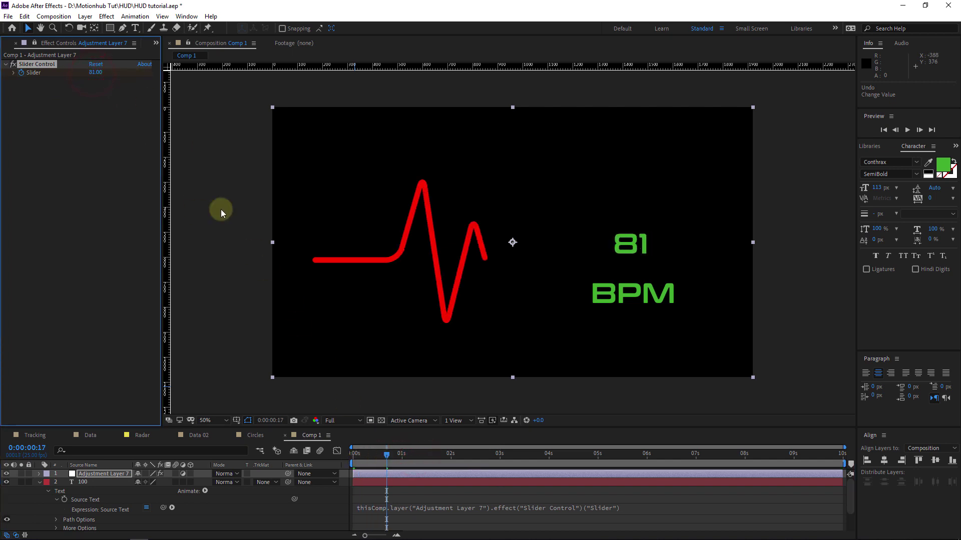
left_click_drag(400, 452, 421, 457)
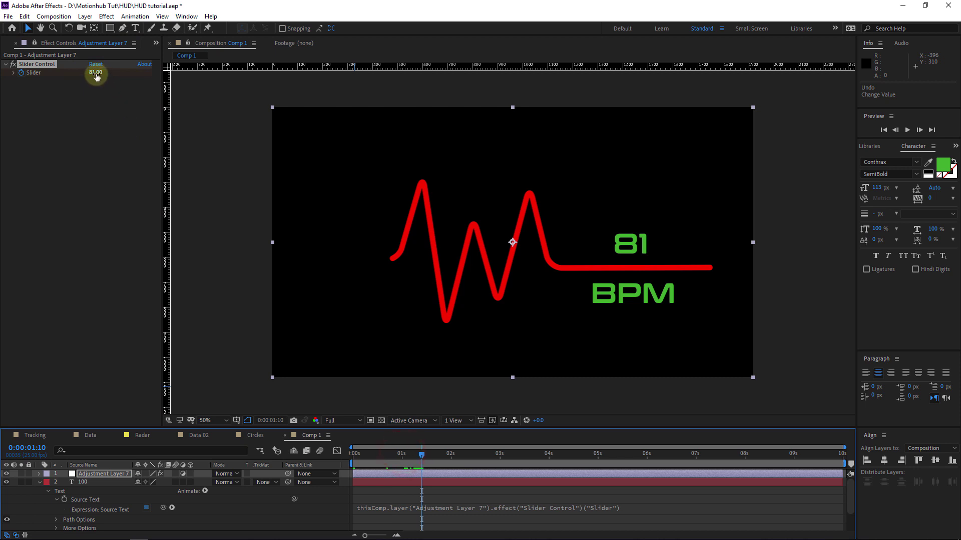
left_click_drag(95, 73, 216, 82)
Keyframe the Slider at 167 at 0:00:02:05 and 322 at 0:00:03:00, and preview the counting number.
left_click(461, 454)
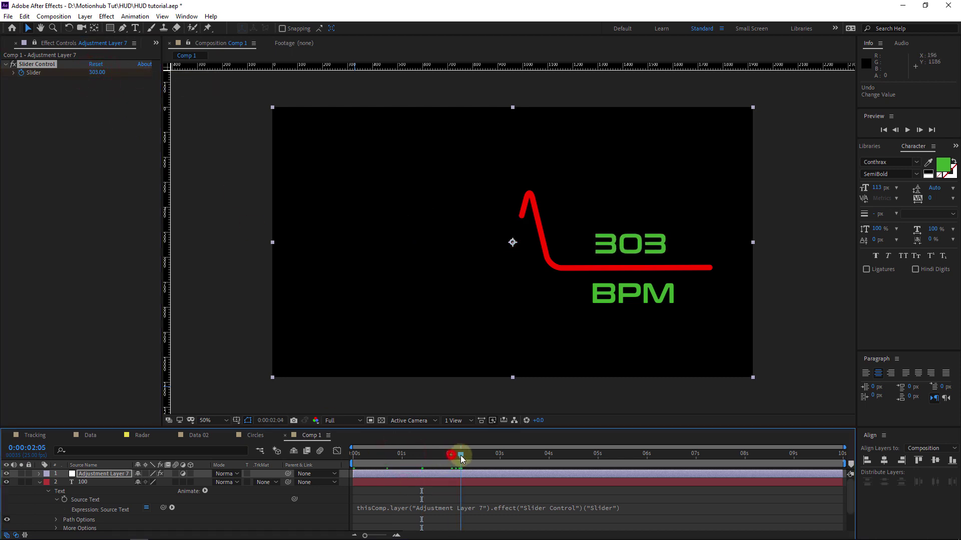
left_click_drag(101, 74, 34, 80)
left_click_drag(476, 454, 488, 455)
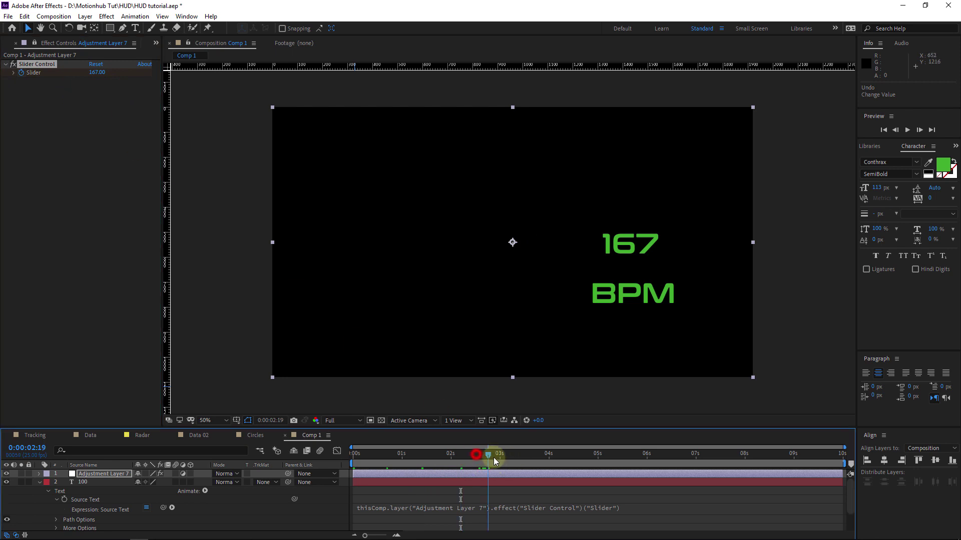
left_click_drag(97, 72, 176, 75)
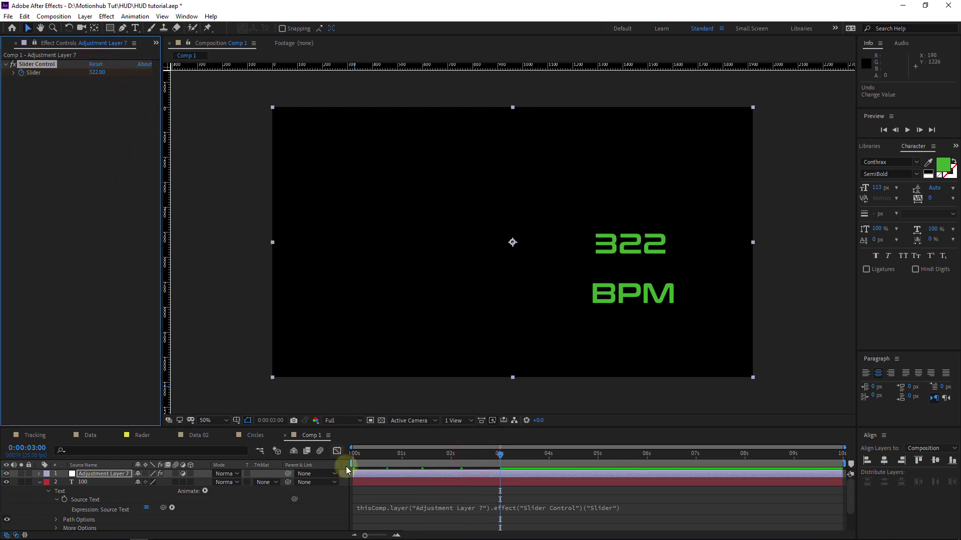
key("space")
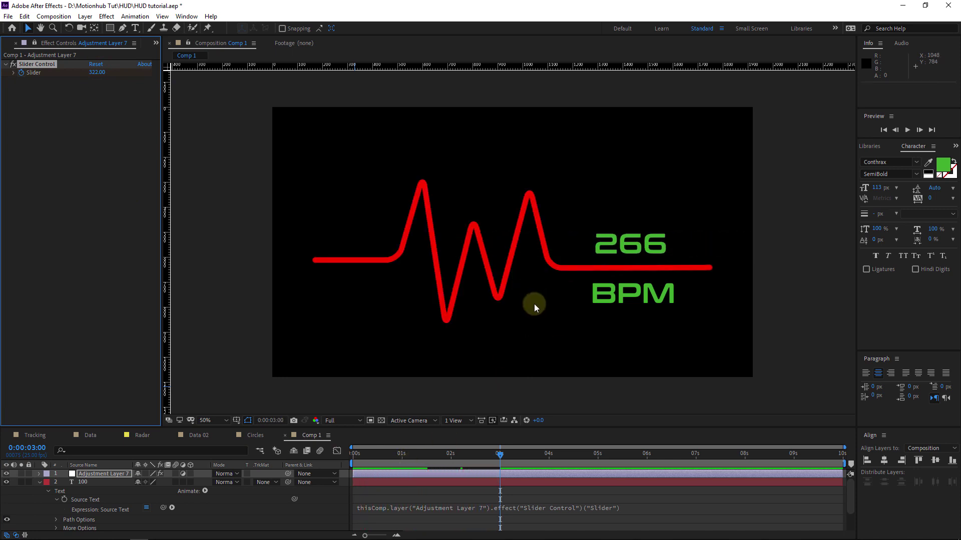
key("space")
key("space")
left_click(546, 289)
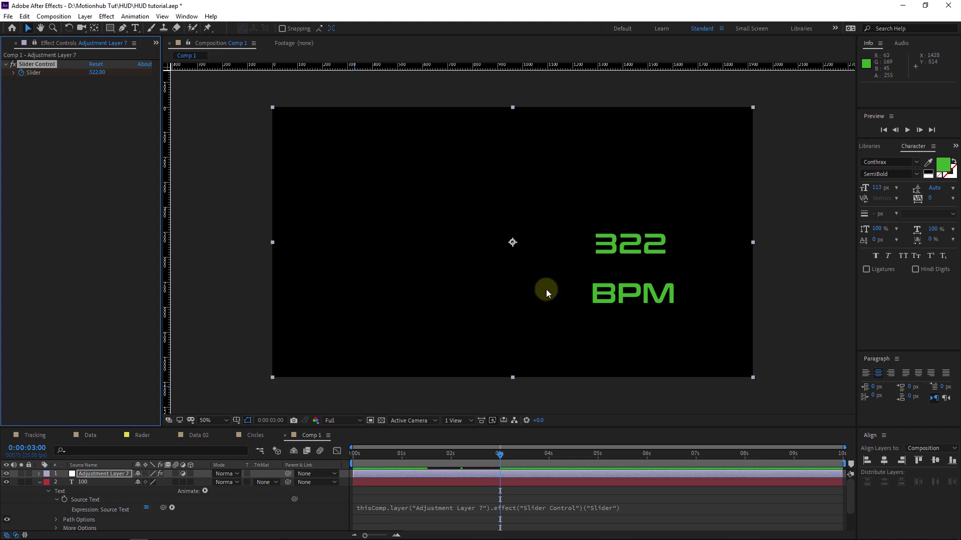
Wrap the number's Source Text expression in Math.round() and preview the animation.
left_click(415, 506)
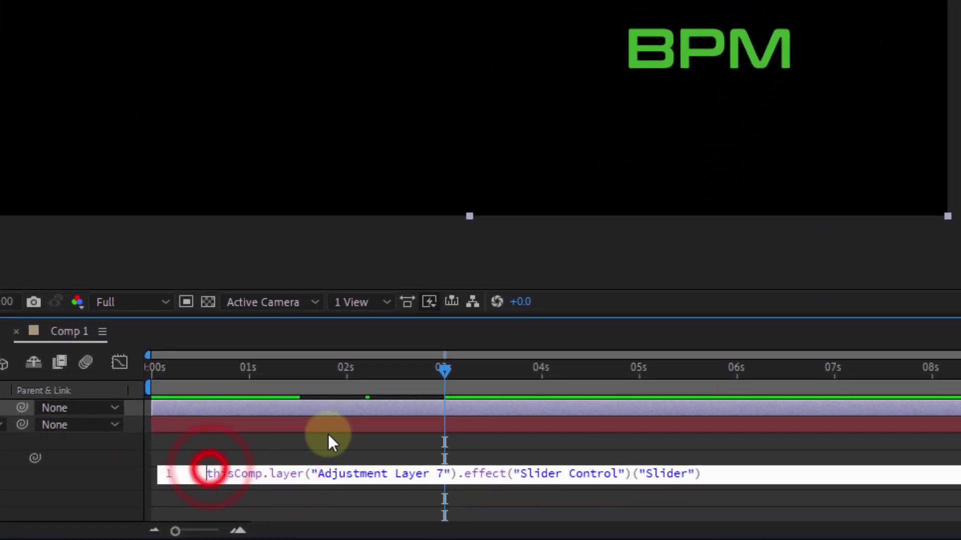
type("Math.")
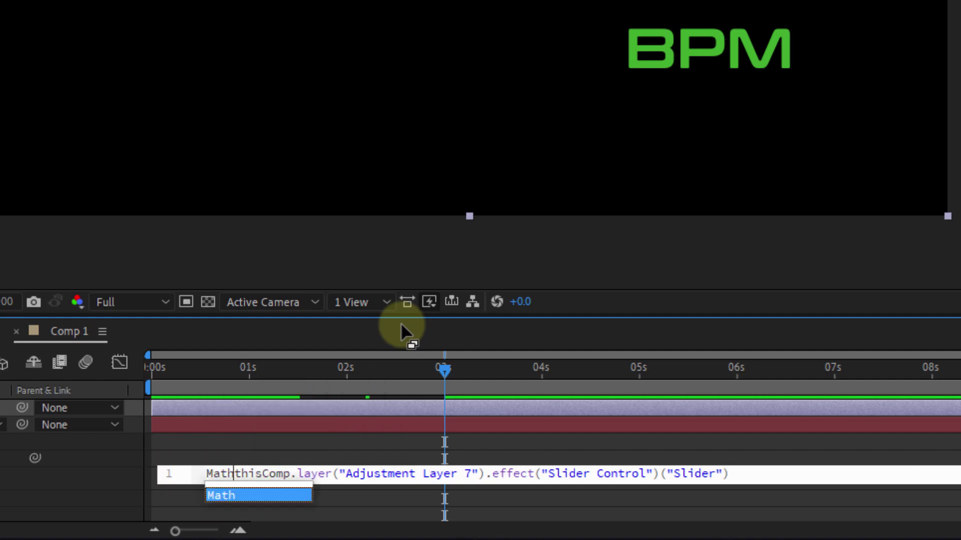
type("round")
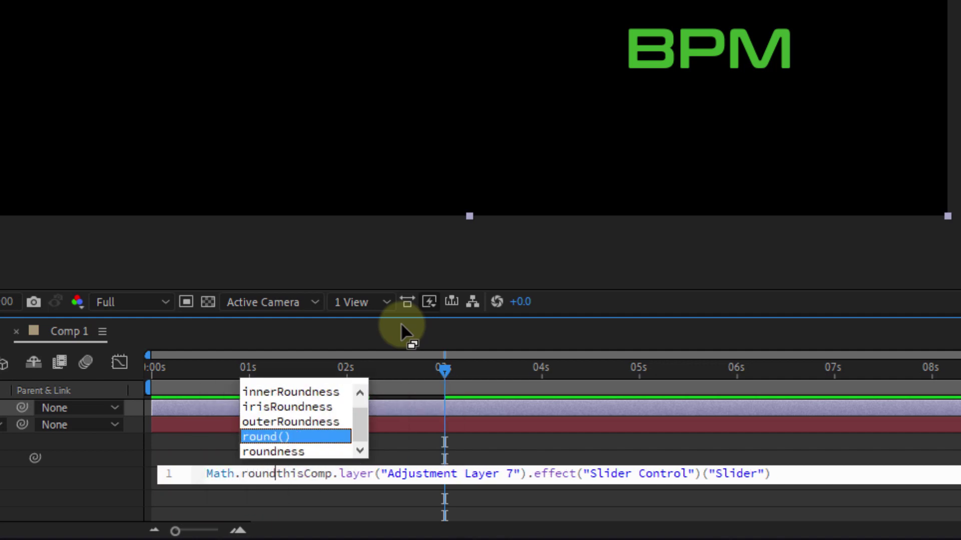
key("Return")
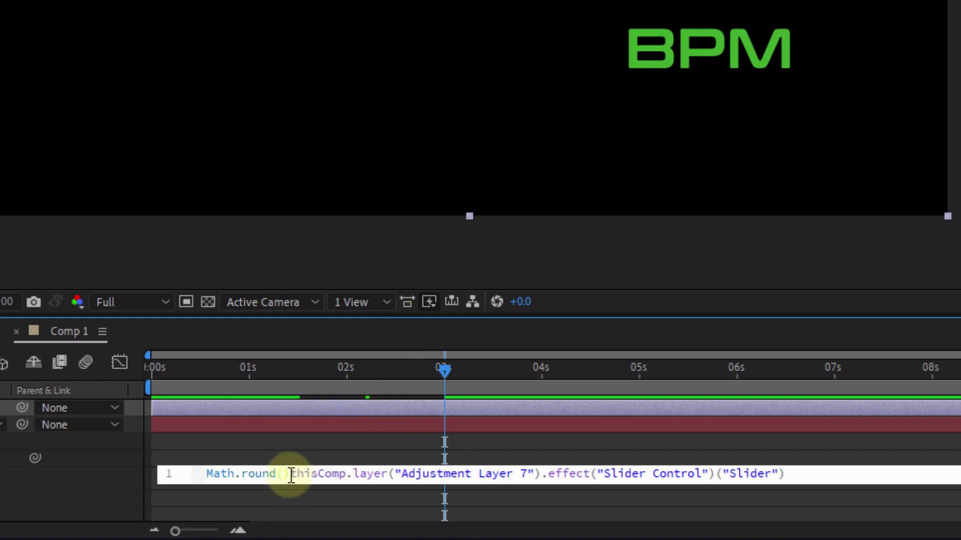
left_click_drag(291, 474, 817, 468)
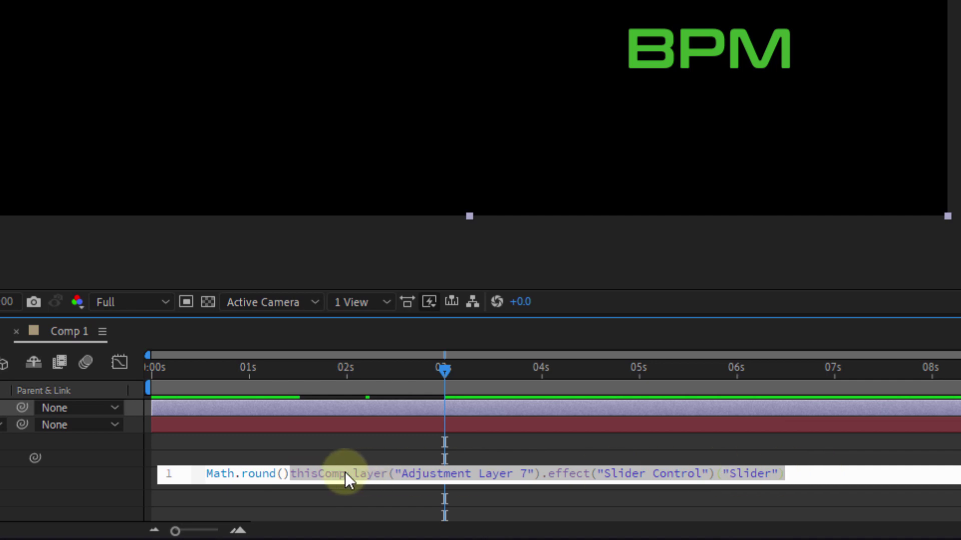
key("ctrl+x")
left_click(281, 471)
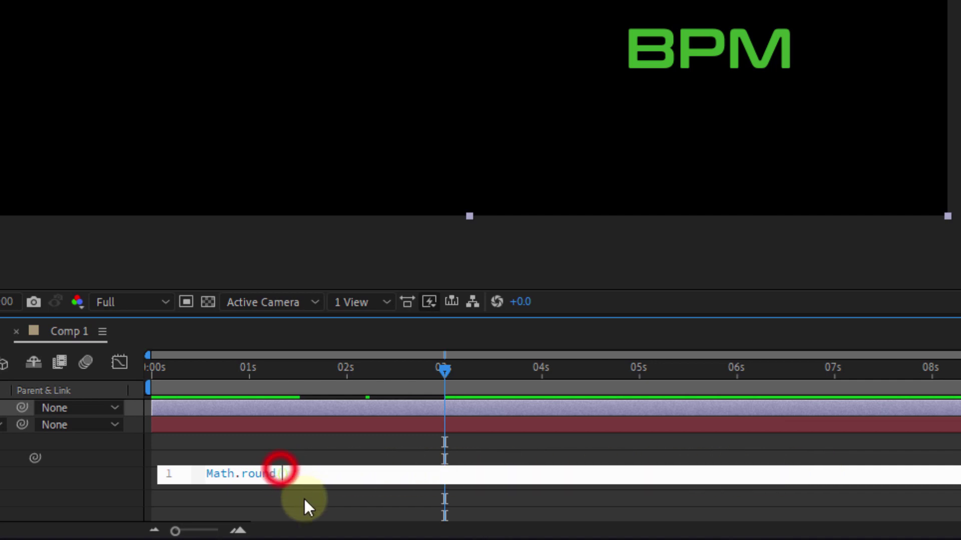
key("ctrl+v")
left_click(254, 443)
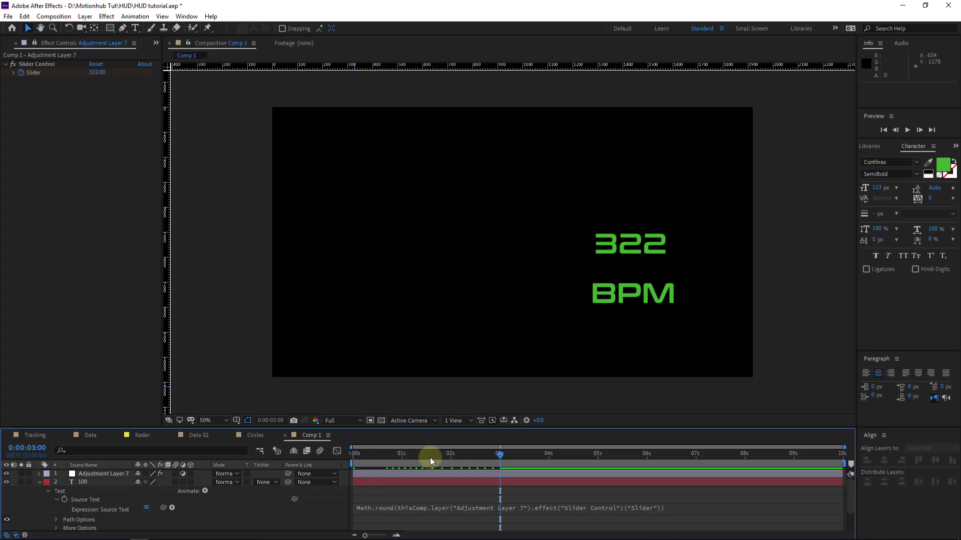
key("space")
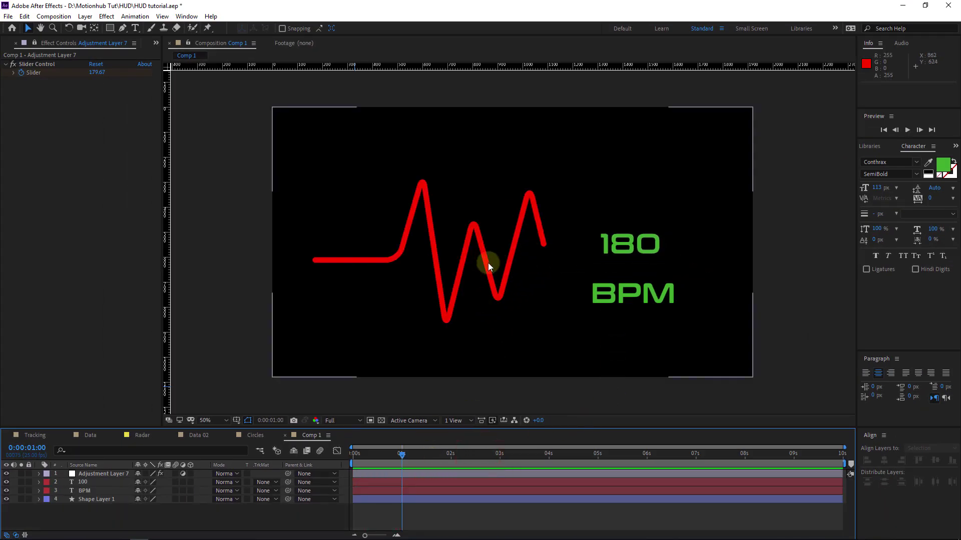
left_click(488, 262)
Apply a Glow effect to the red heartbeat shape layer.
left_click(100, 500)
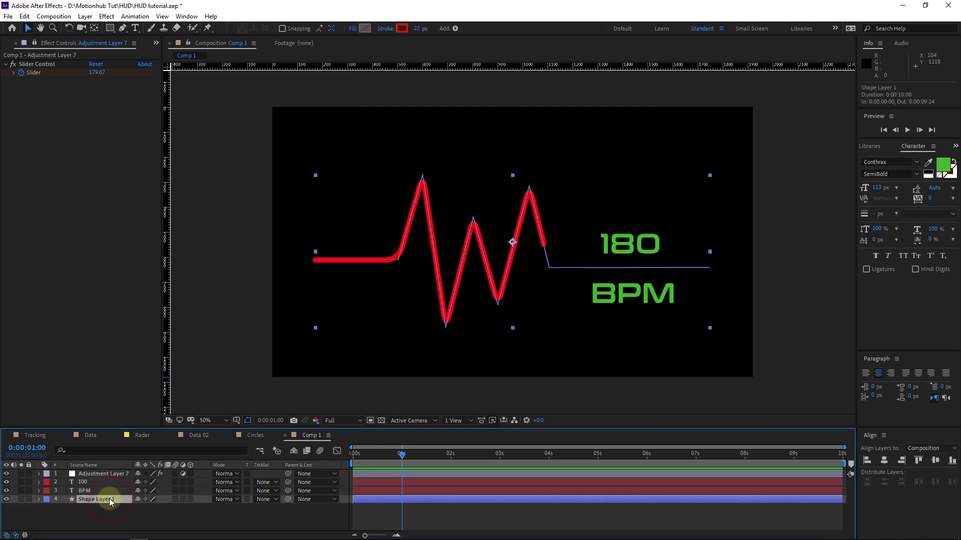
right_click(109, 498)
mouse_move(207, 367)
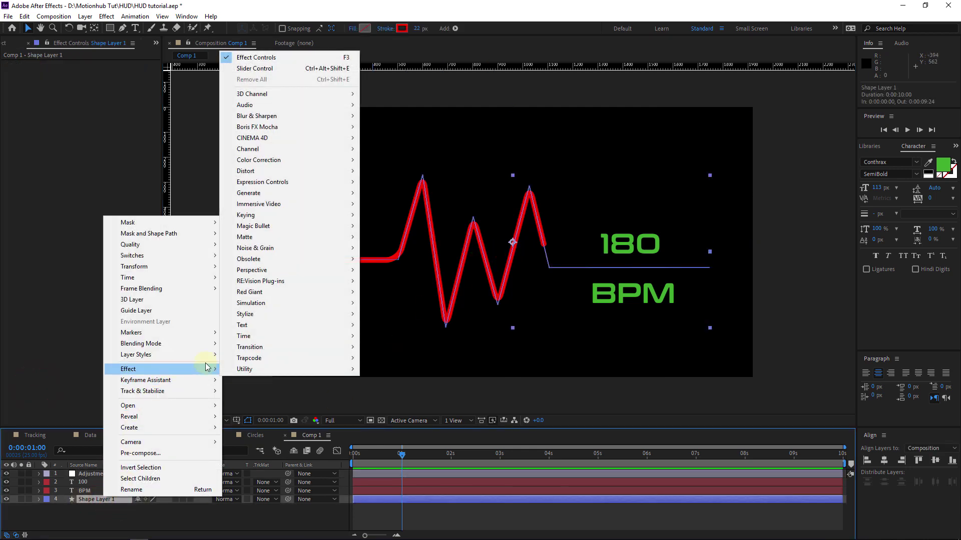
mouse_move(299, 313)
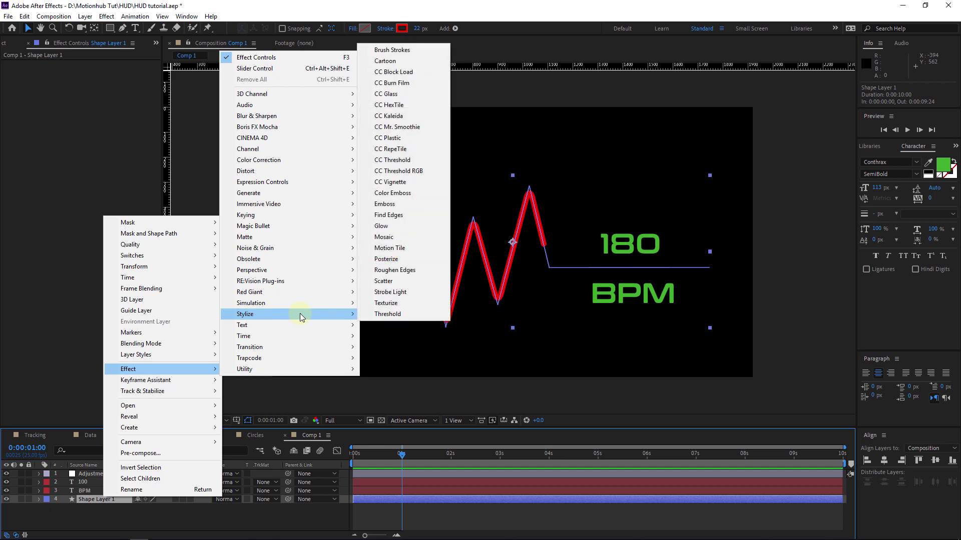
left_click(413, 226)
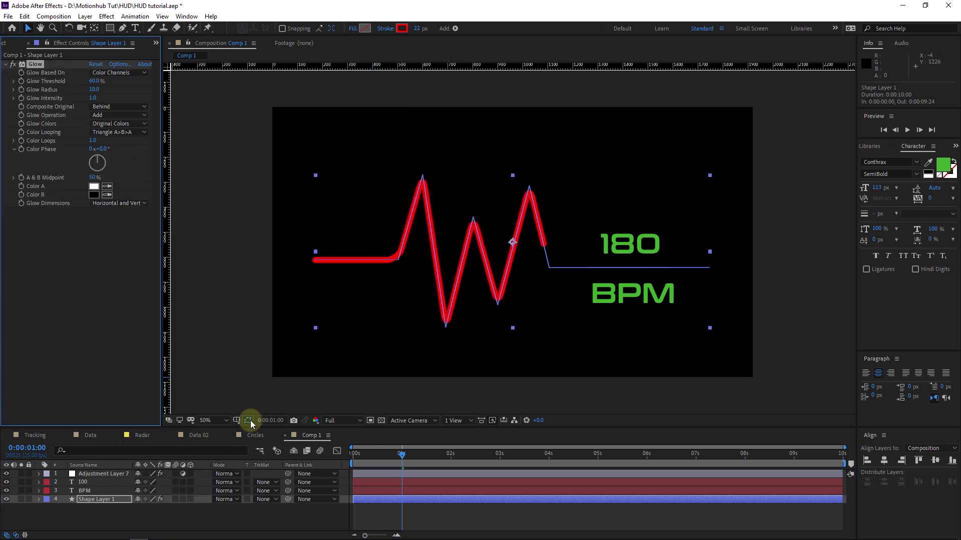
Hide the shape path outline in the viewer and set the heartbeat's Glow Threshold to 13.7% and Glow Radius to 48.
left_click(248, 420)
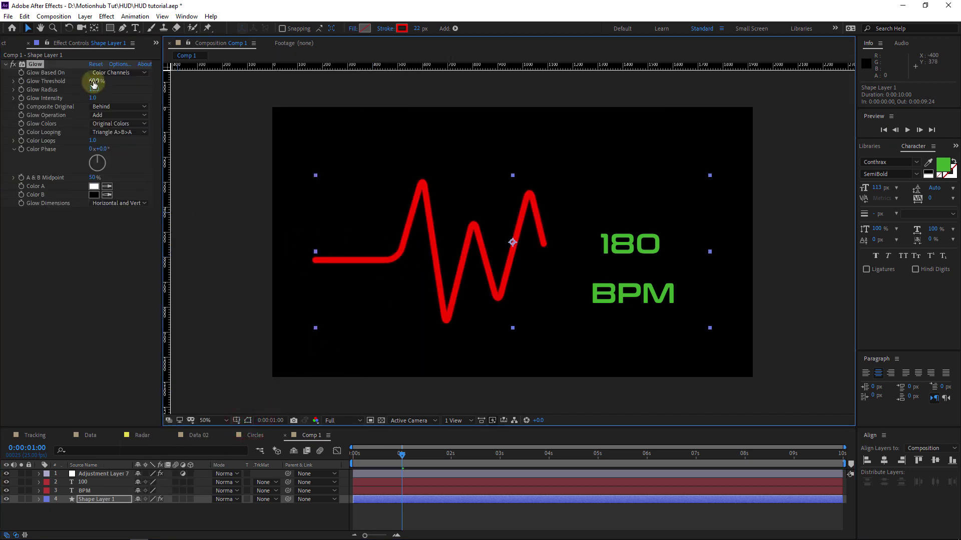
mouse_move(96, 83)
left_mouse_down()
mouse_move(140, 80)
mouse_move(73, 88)
mouse_move(107, 92)
left_mouse_up()
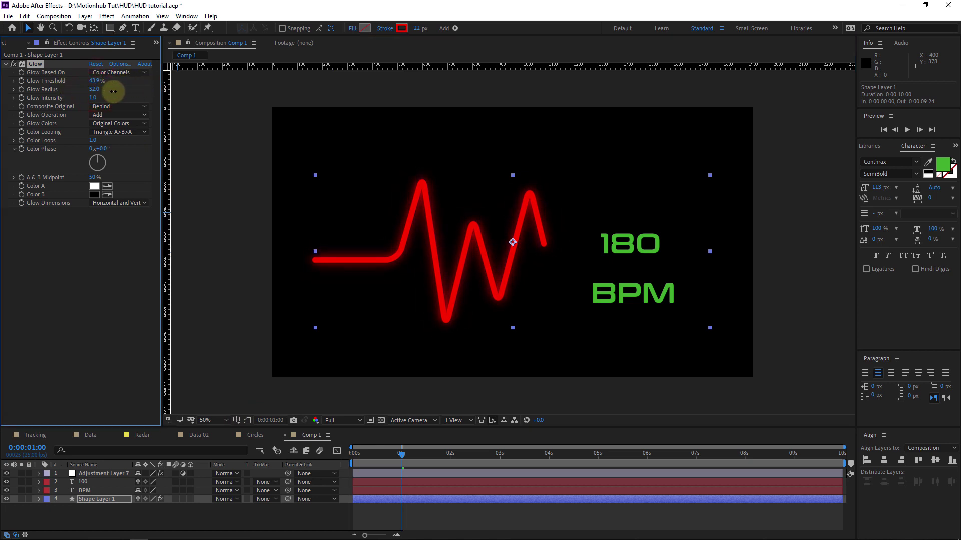
left_click_drag(113, 83, 38, 89)
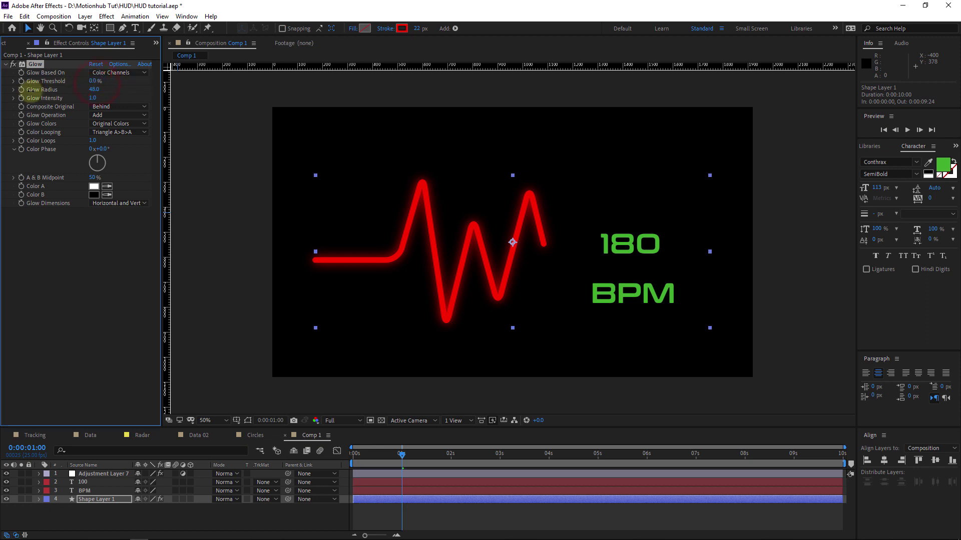
Reduce the heartbeat line's stroke width to 10 px and preview the animation.
left_click(93, 498)
left_click_drag(417, 28, 409, 31)
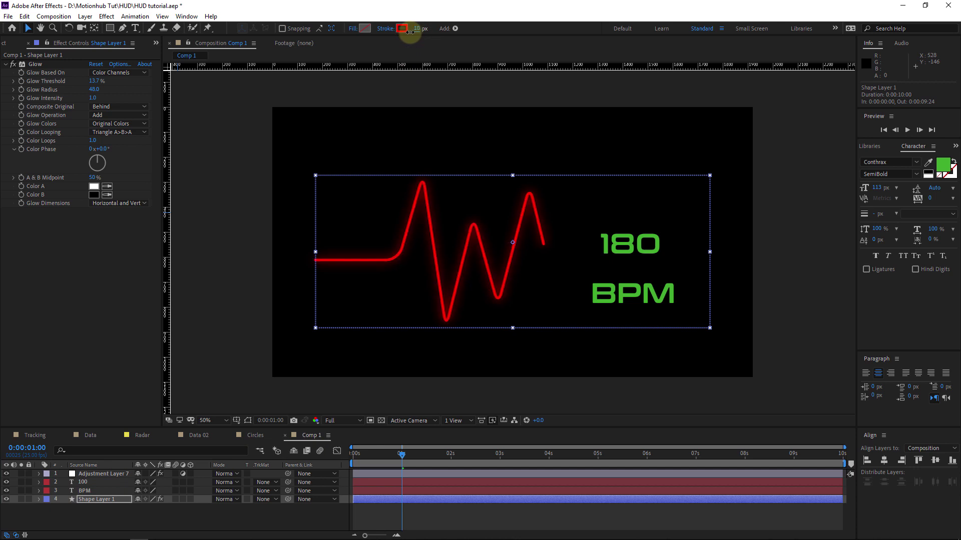
left_click(177, 508)
key("space")
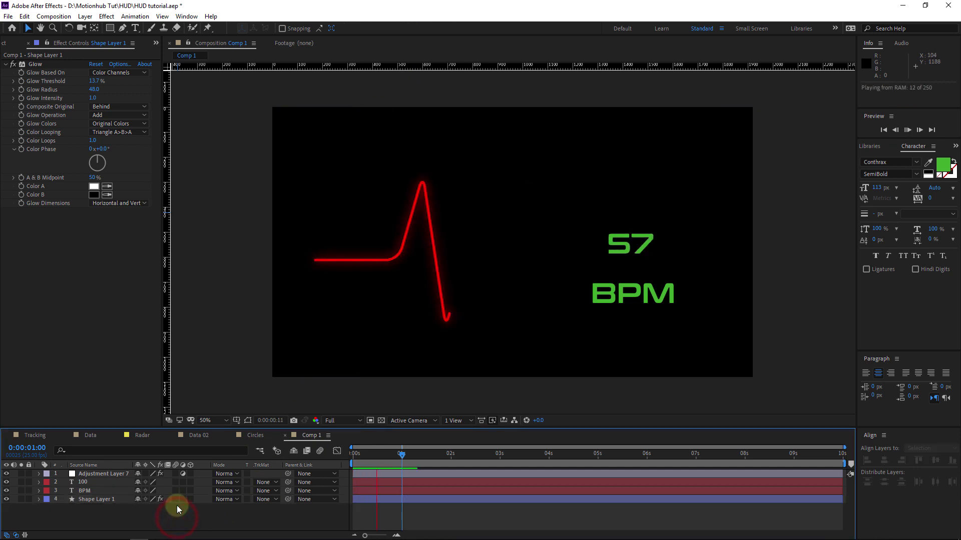
key("space")
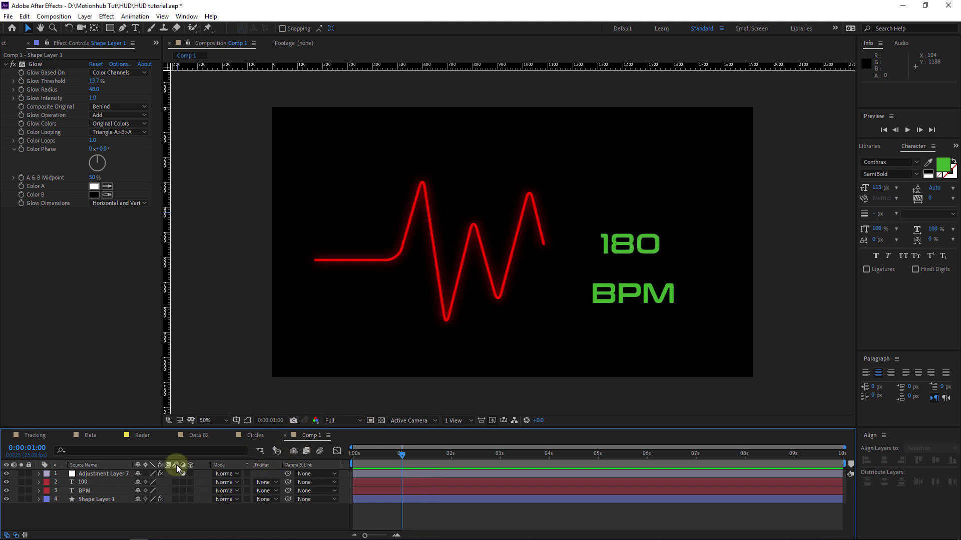
Change the number text's fill color to white (FFFFFF) and preview the animation.
left_click(101, 483)
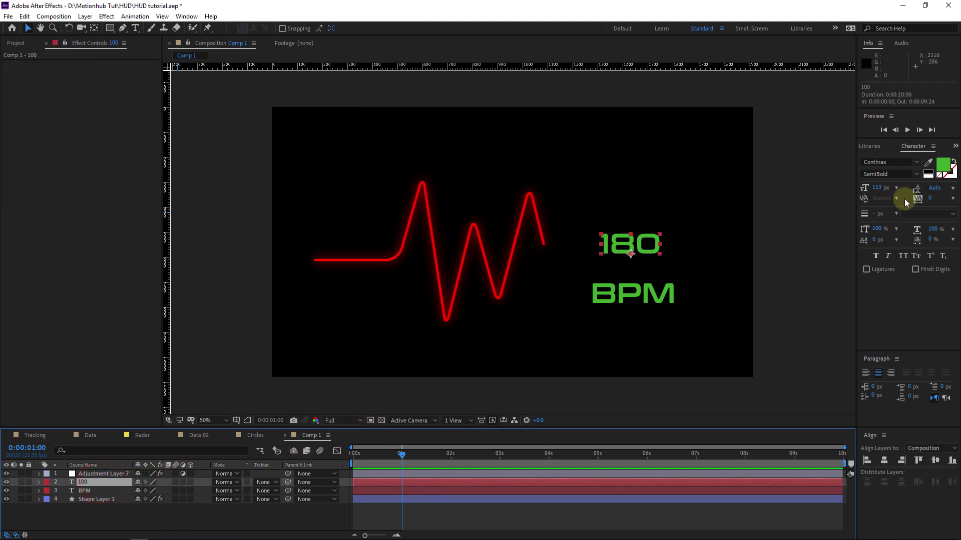
left_click(943, 165)
left_click_drag(378, 411, 323, 381)
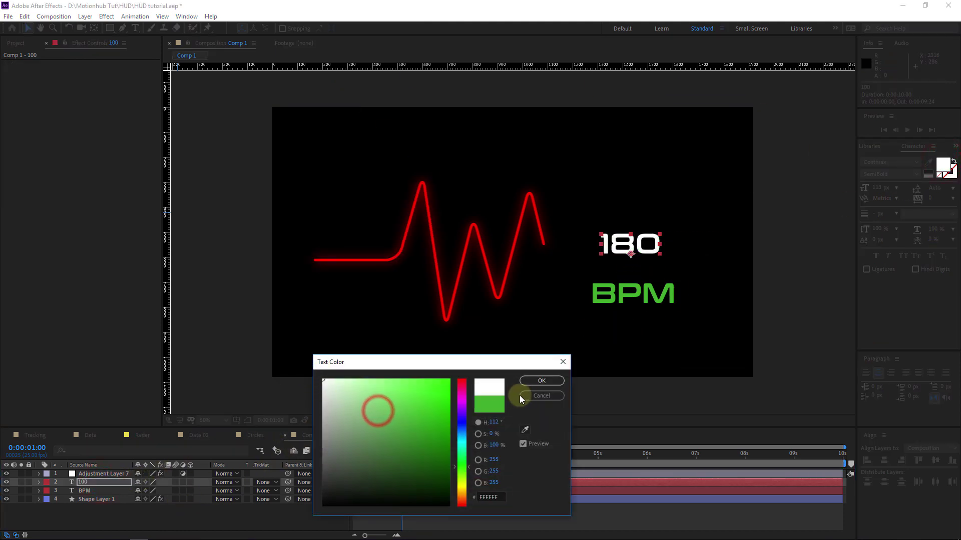
left_click(545, 383)
key("space")
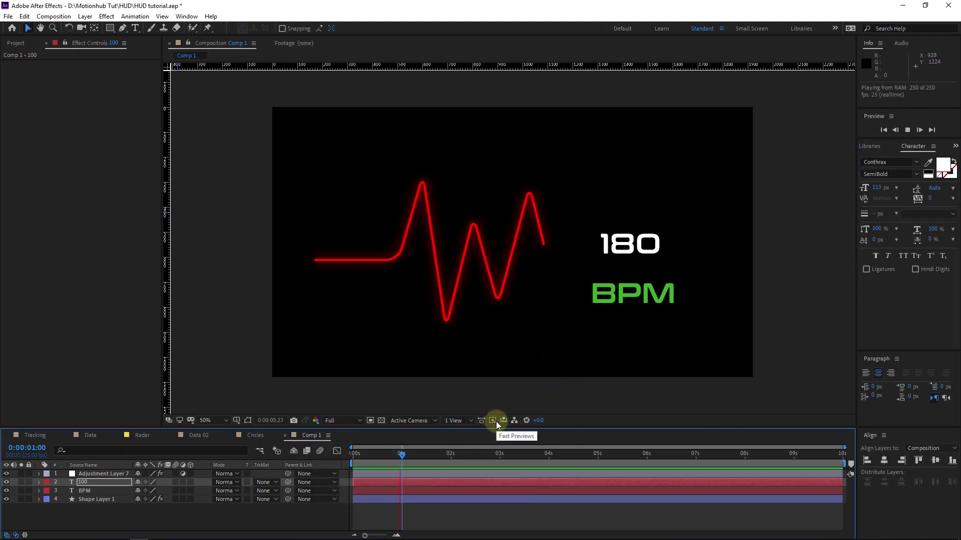
key("space")
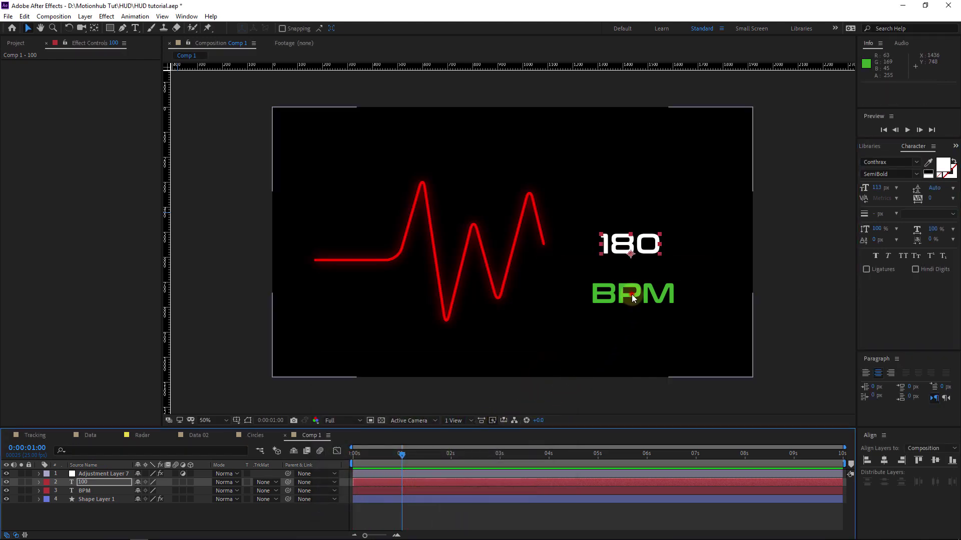
Keyframe the BPM label's Opacity at 0% at 0:00:00:00.
left_click(99, 491)
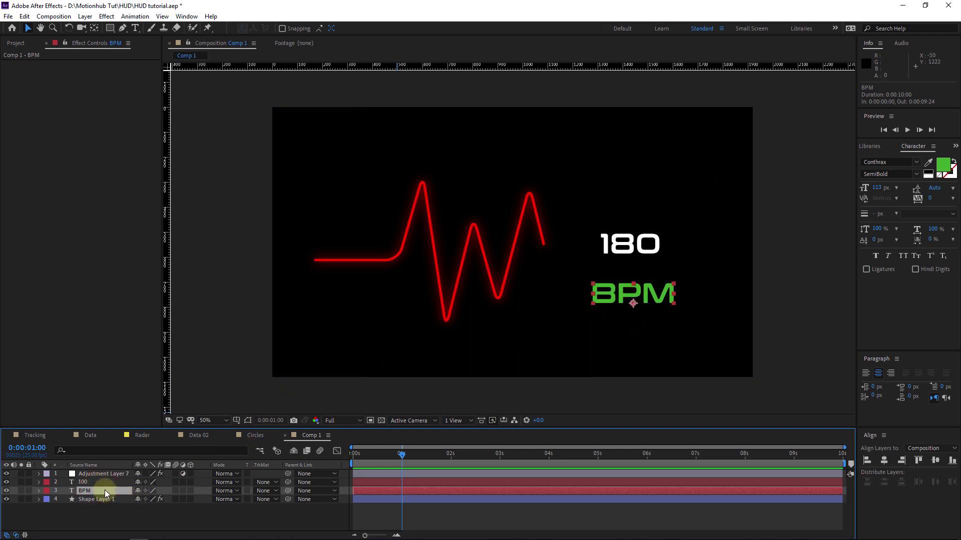
key("t")
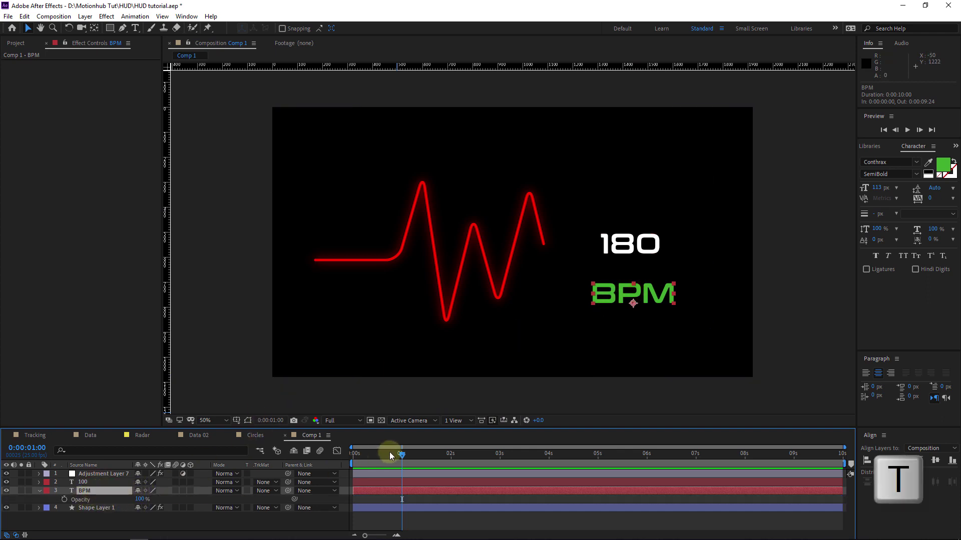
left_click_drag(389, 453, 328, 458)
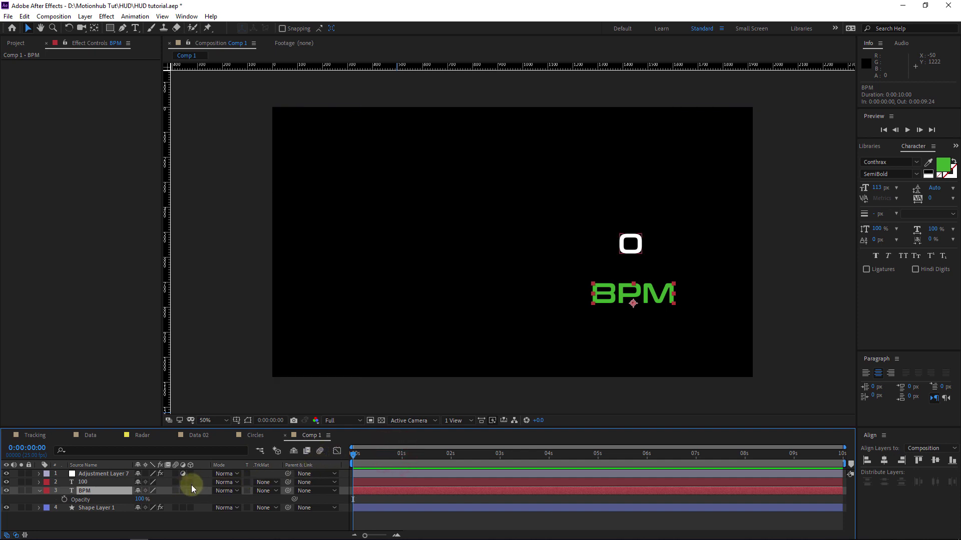
left_click(64, 499)
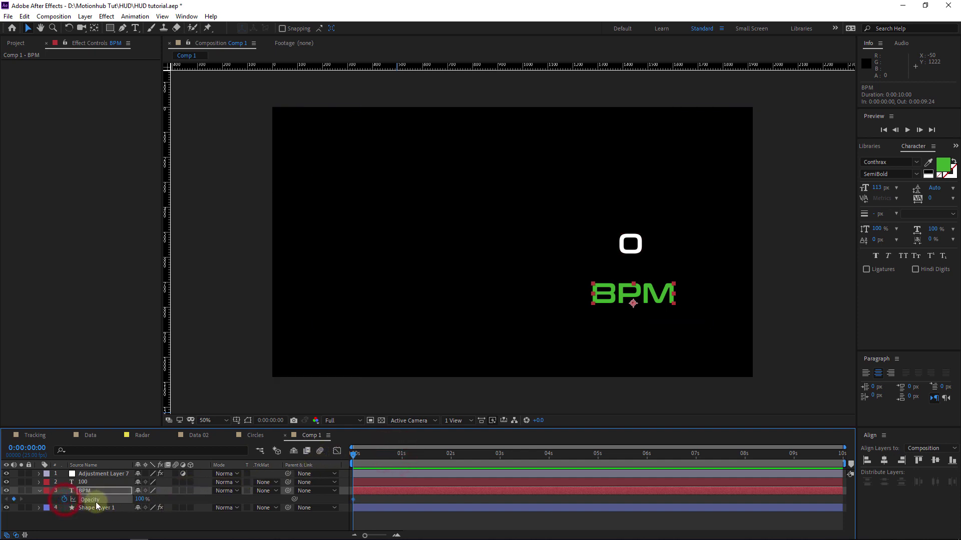
type("0")
key("Return")
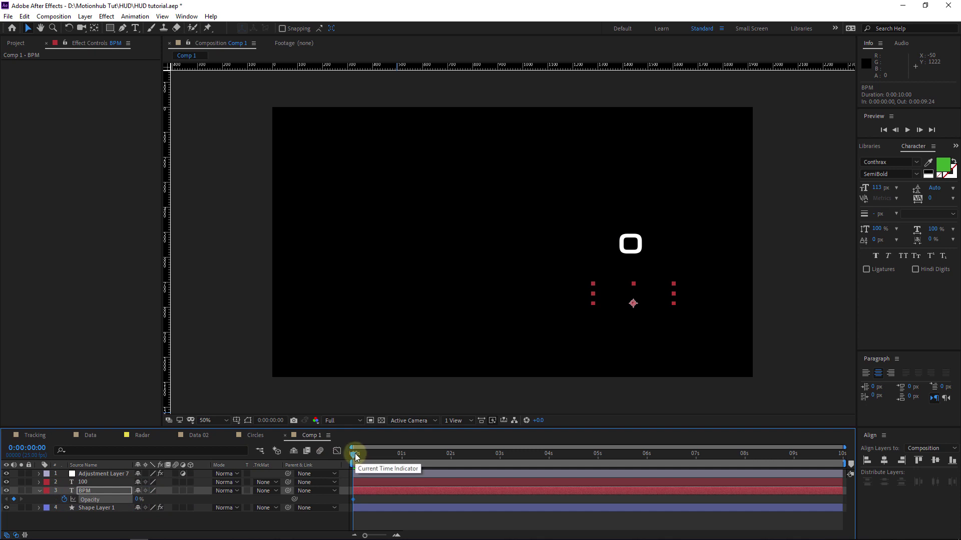
Keyframe the BPM label's Opacity at 100% at 0:00:00:03.
key("Page_Down")
key("Page_Down")
key("Page_Down")
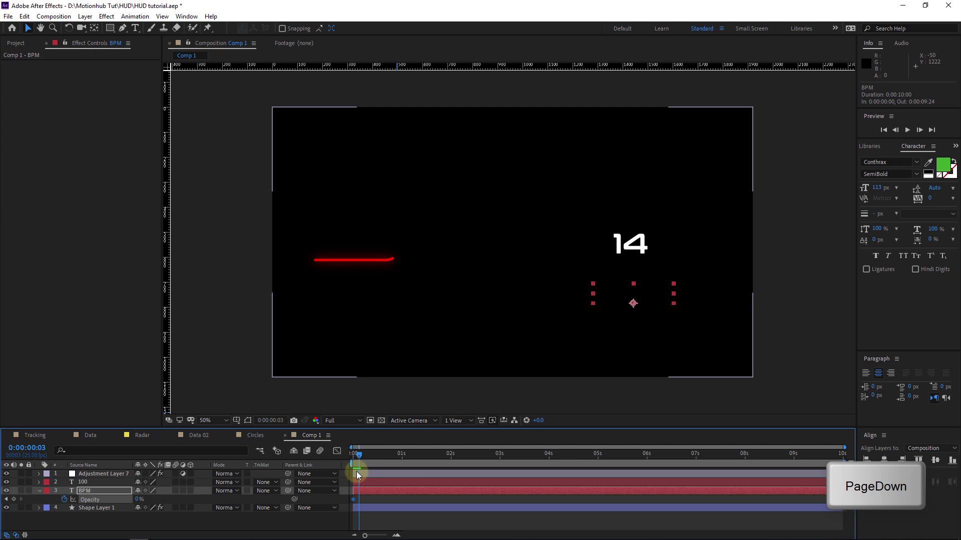
left_click(138, 499)
type("100")
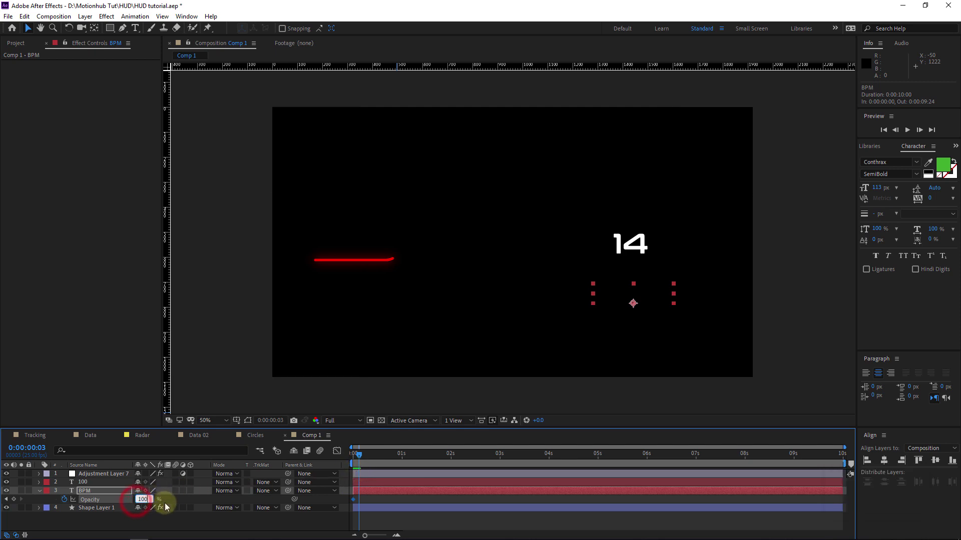
key("Return")
Keyframe the BPM label's Opacity at 0% at 0:00:00:05 and at 100% at 0:00:00:08.
key("Page_Down")
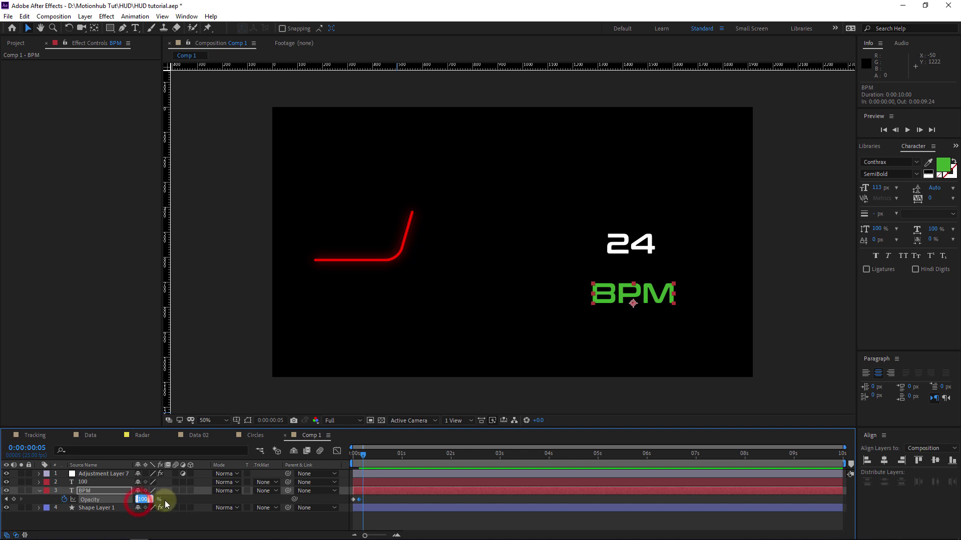
type("0")
key("Return")
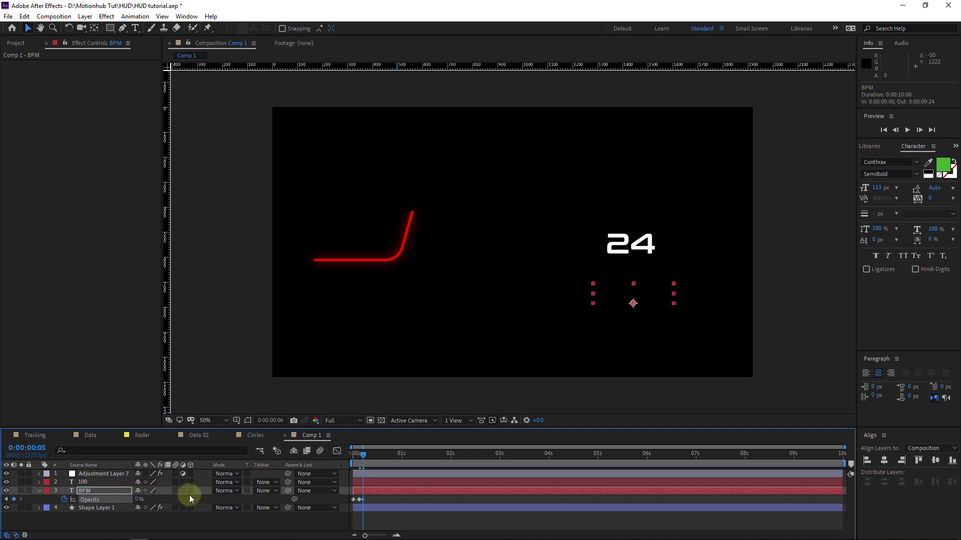
key("Page_Down")
key("Page_Down")
key("Page_Down")
left_click(139, 500)
type("10")
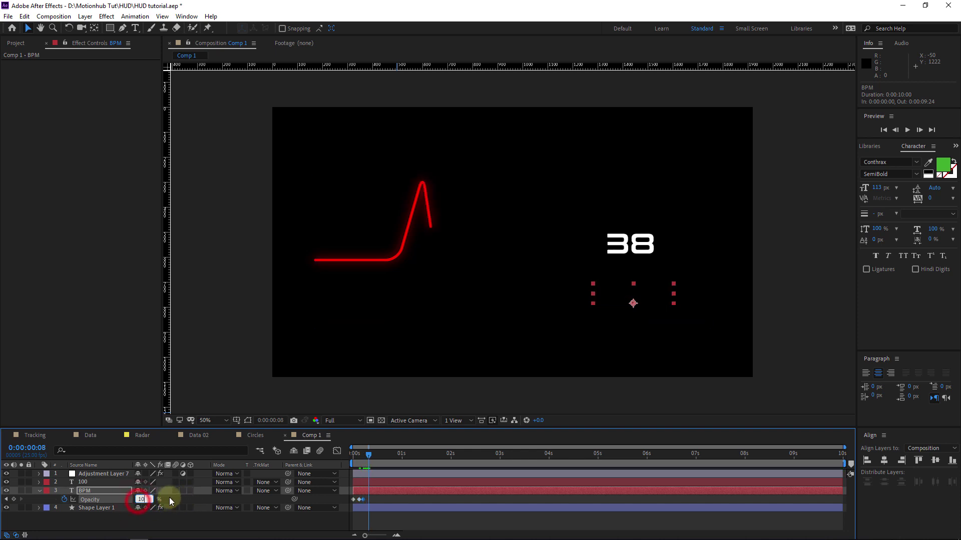
type("0")
key("Return")
Preview the BPM label's blinking animation.
key("space")
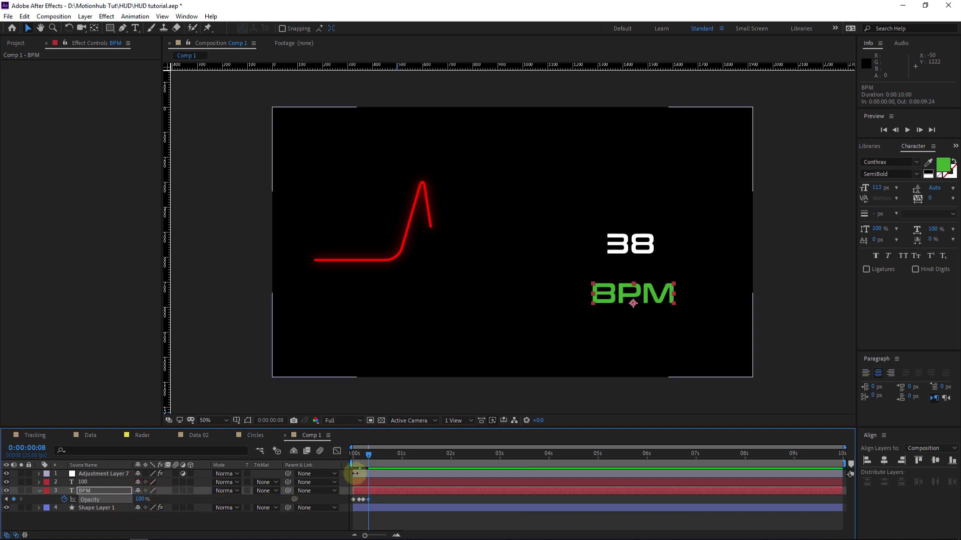
key("space")
key("space")
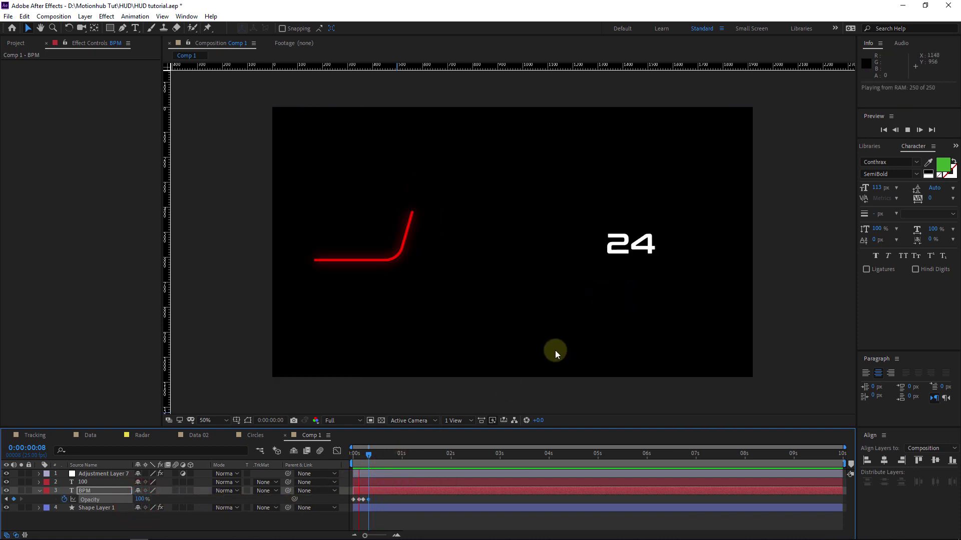
key("space")
left_click(362, 495)
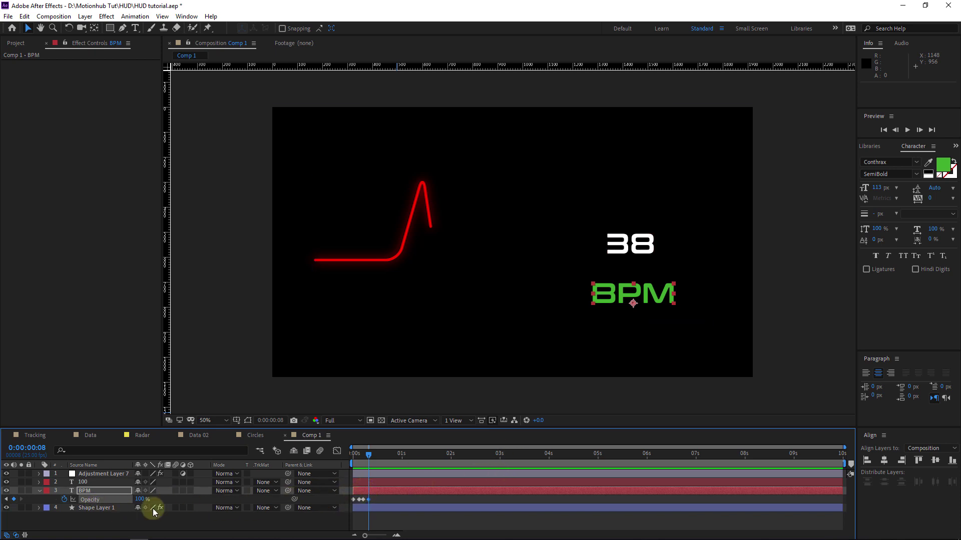
Add the expression loopOut(type = "cycle", numKeyframes = 0) to the BPM label's Opacity and preview the looping blink.
key("alt")
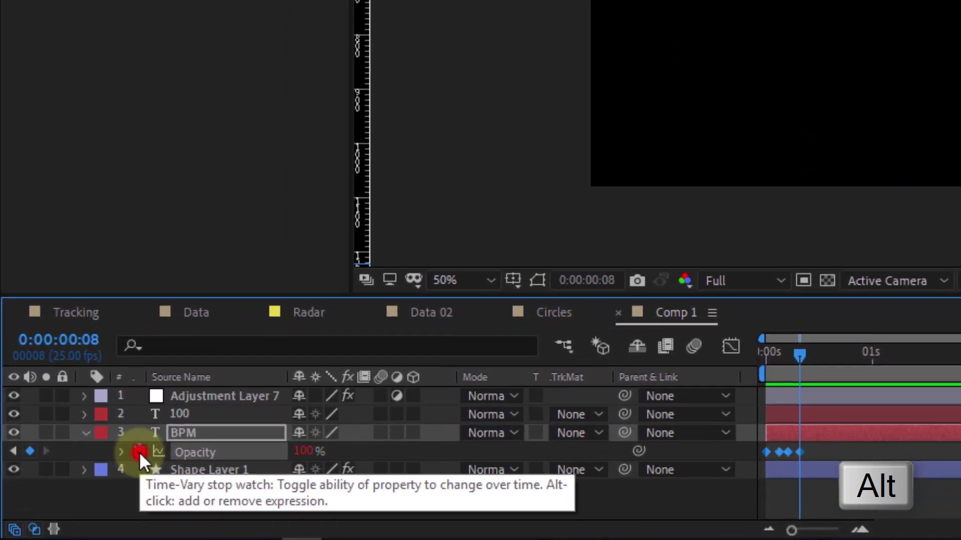
left_click(64, 500, "alt")
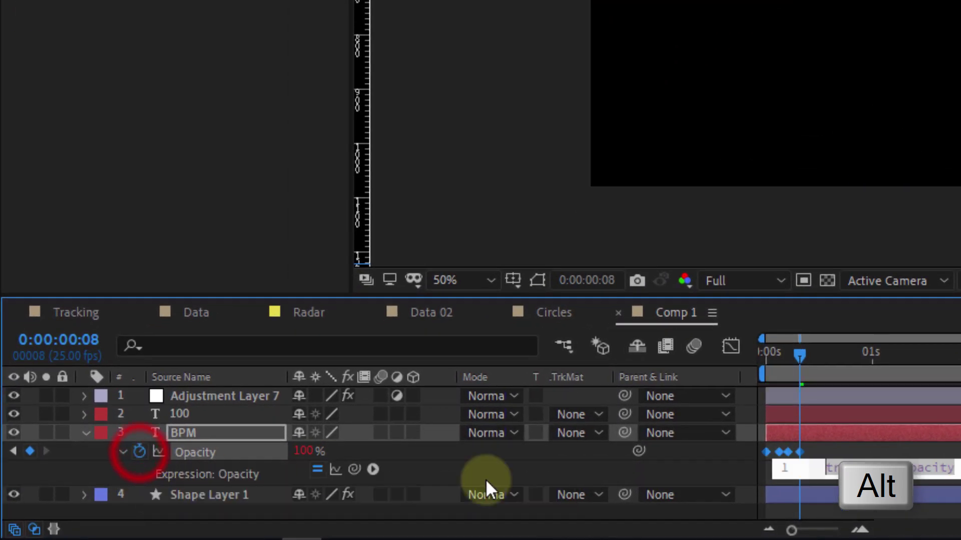
left_click(374, 469)
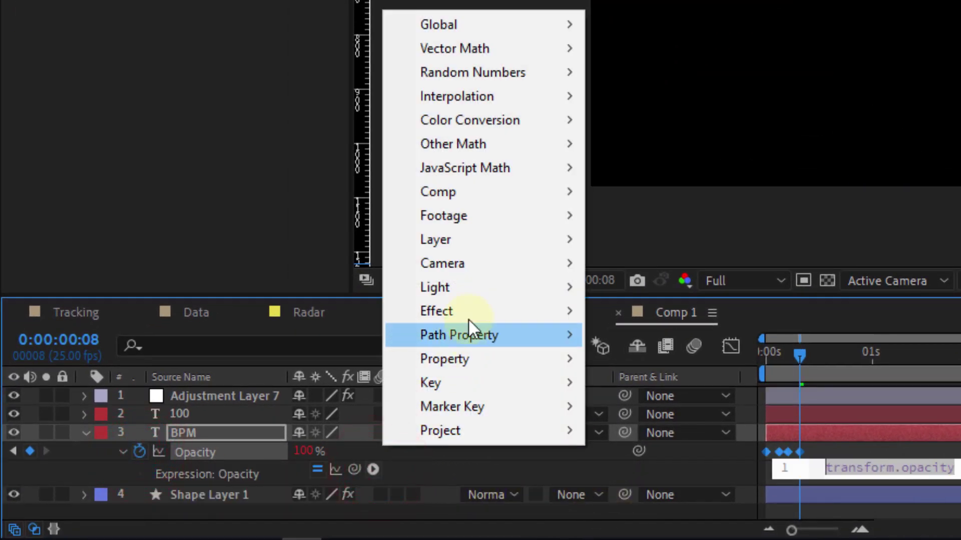
mouse_move(496, 358)
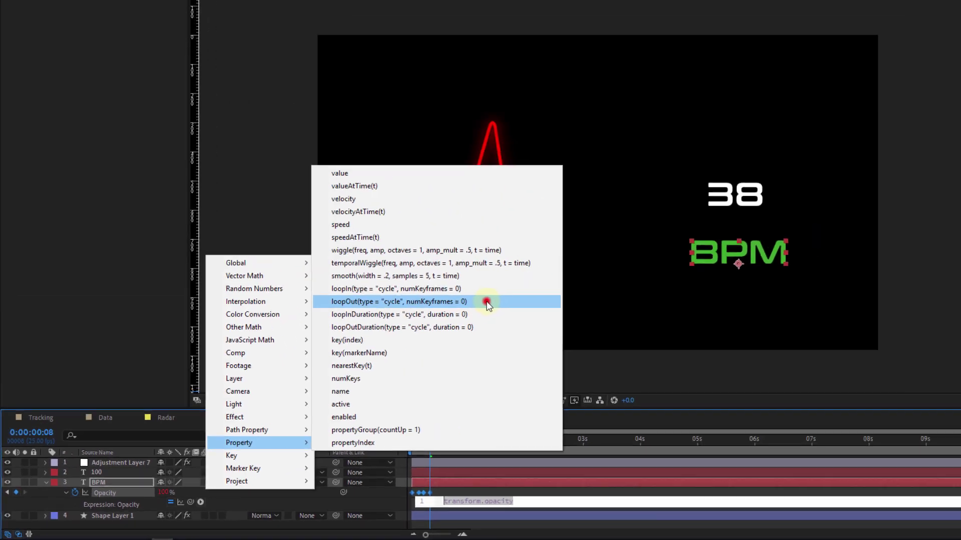
left_click(845, 97)
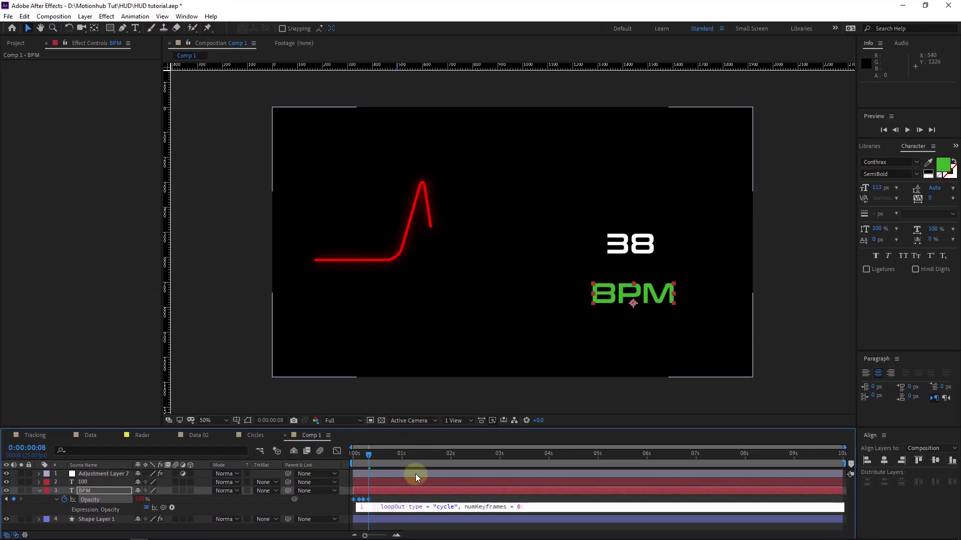
left_click(416, 473)
key("space")
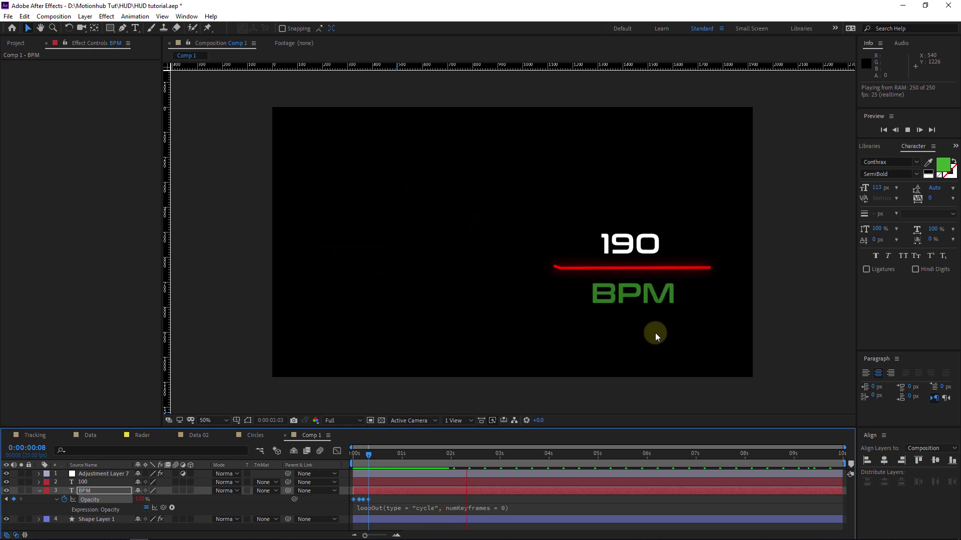
left_click(321, 314)
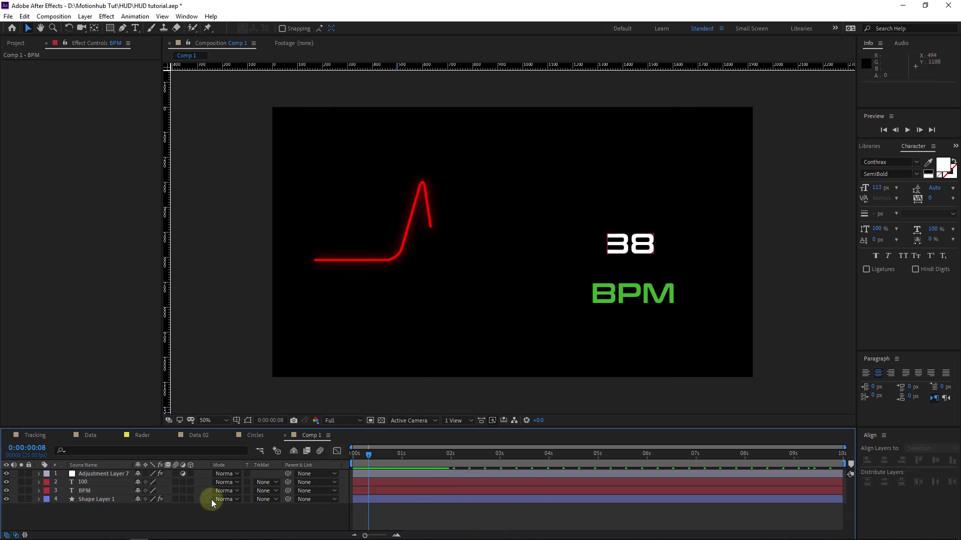
Trim the end of the heartbeat shape layer to its last End keyframe at 0:00:02:14.
left_click(150, 499)
key("u")
left_click_drag(389, 453, 482, 461)
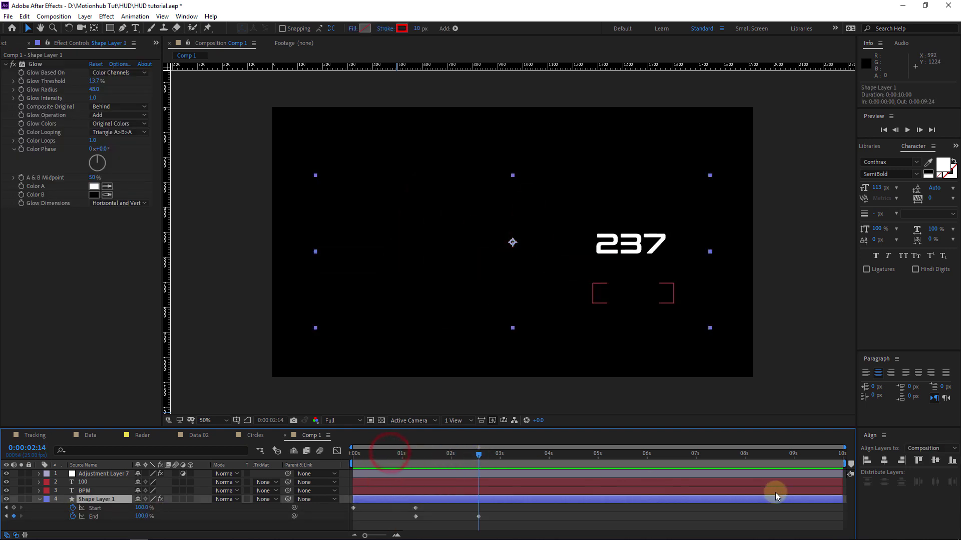
left_click_drag(842, 499, 782, 498)
key("ctrl+z")
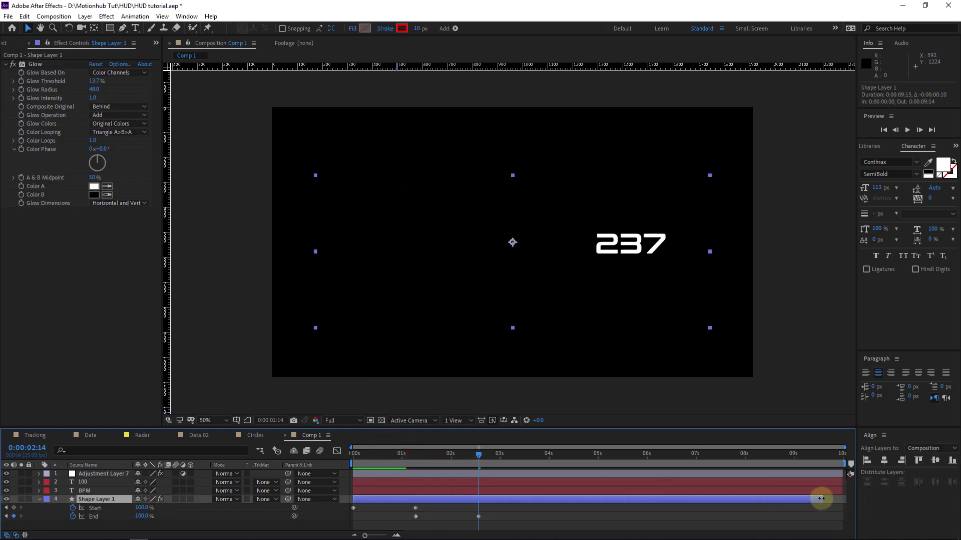
left_click_drag(762, 499, 476, 498)
key("alt+bracketright")
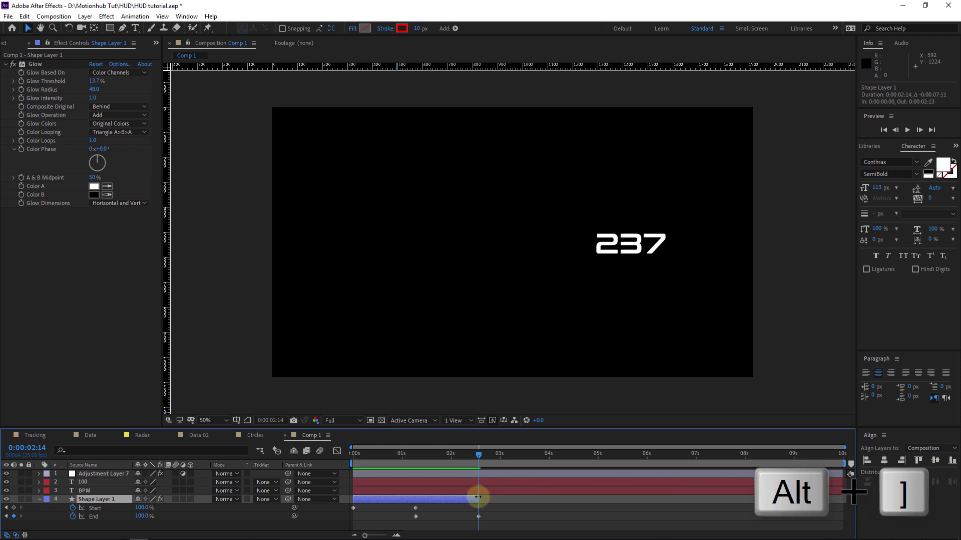
Collapse the trimmed heartbeat shape layer's properties and duplicate the layer.
left_click(40, 500)
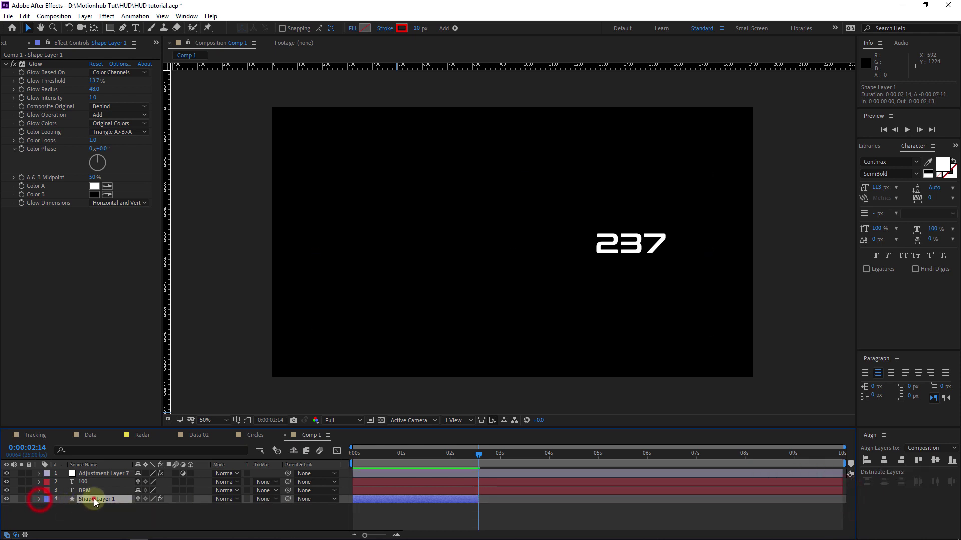
left_click(88, 501)
key("ctrl+d")
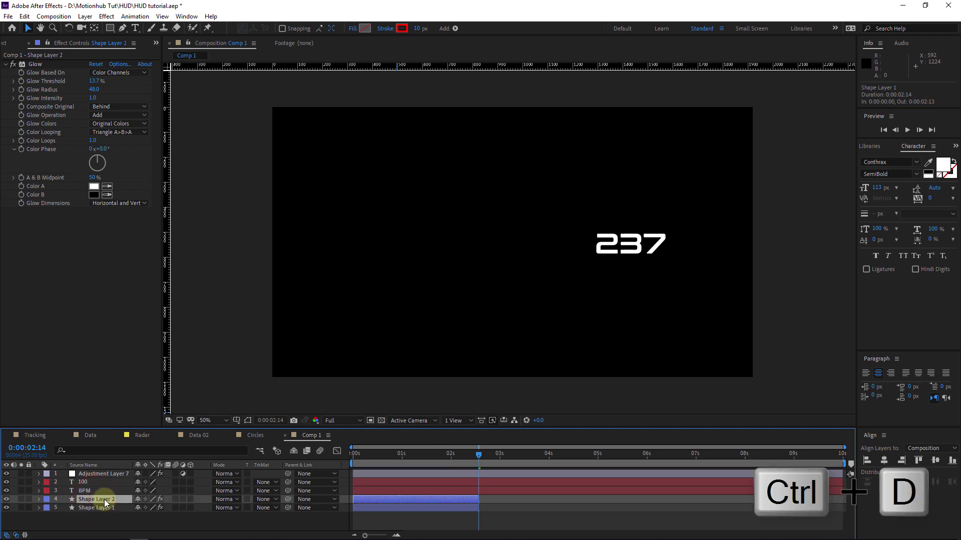
Place the heartbeat duplicate and two further copies end to end after the original to fill the 10-second timeline, and preview the animation.
left_click_drag(396, 501, 529, 504)
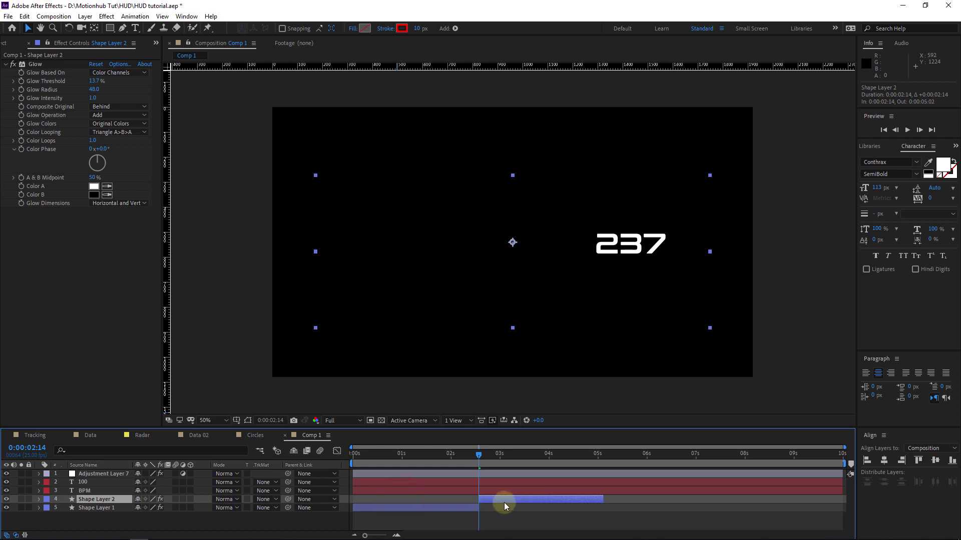
key("ctrl+d")
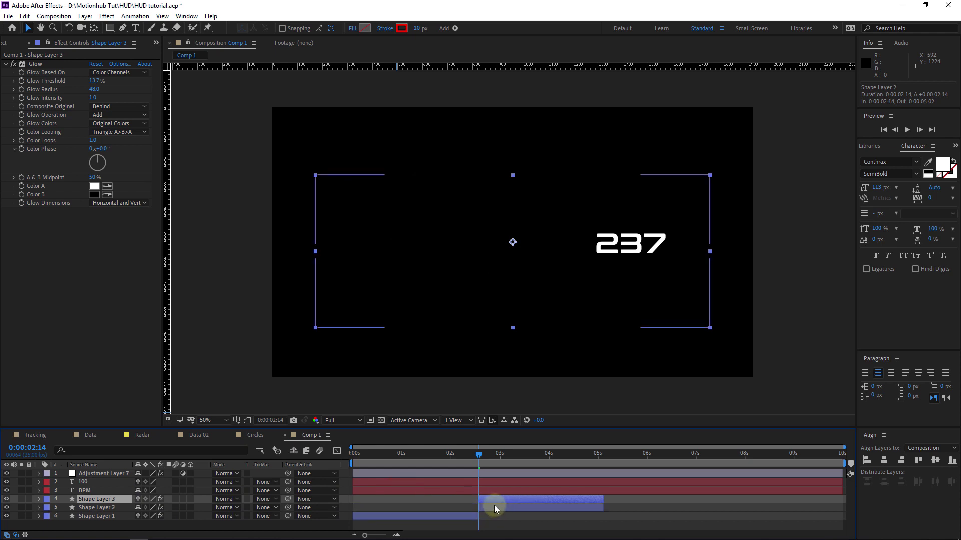
left_click_drag(494, 501, 758, 500)
key("ctrl+d")
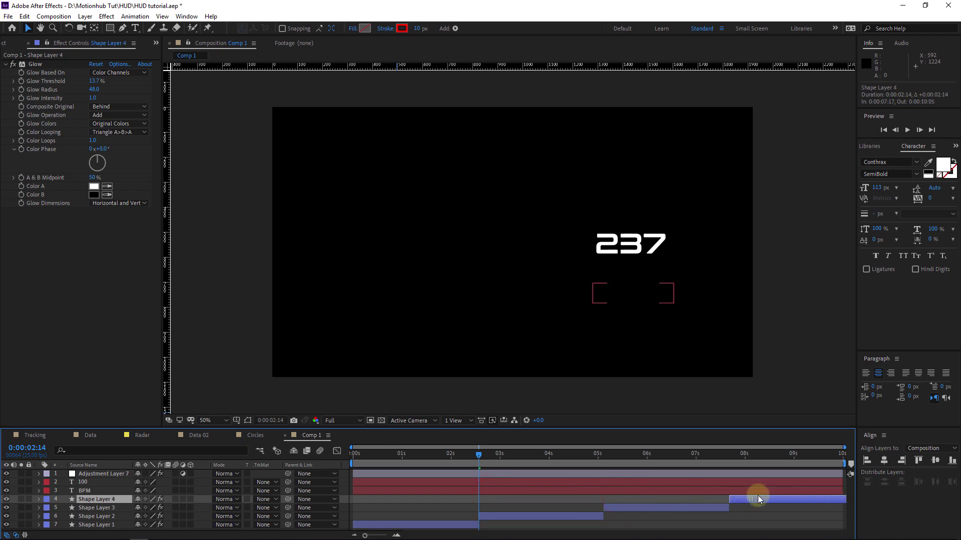
key("space")
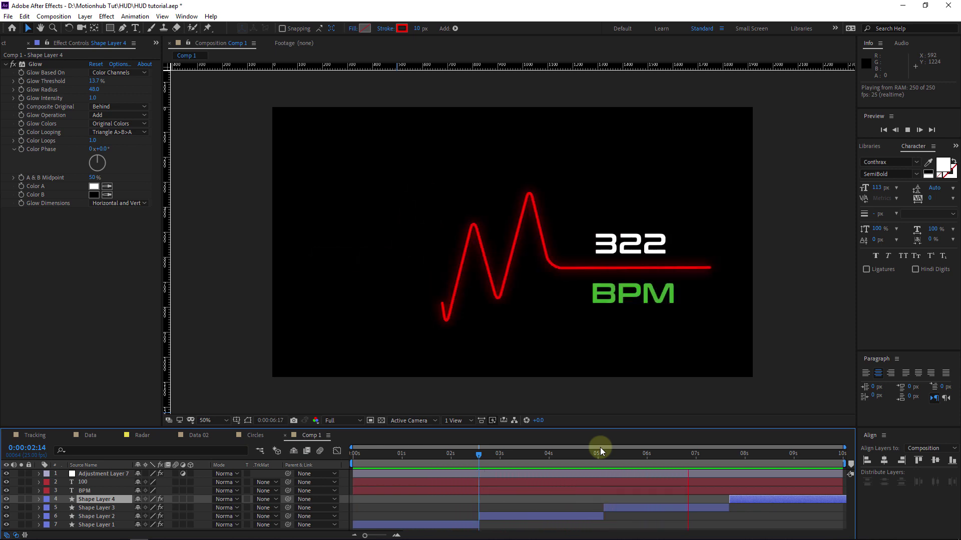
key("space")
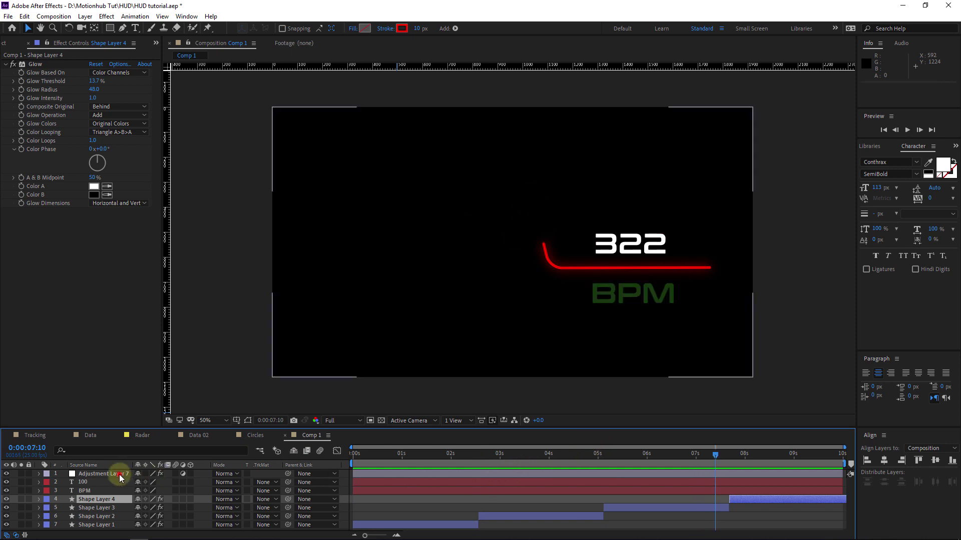
Copy all five Slider keyframes on Adjustment Layer 7, paste them at 0:00:03:11 and 0:00:06:24, and preview the number animation.
left_click(116, 474)
key("u")
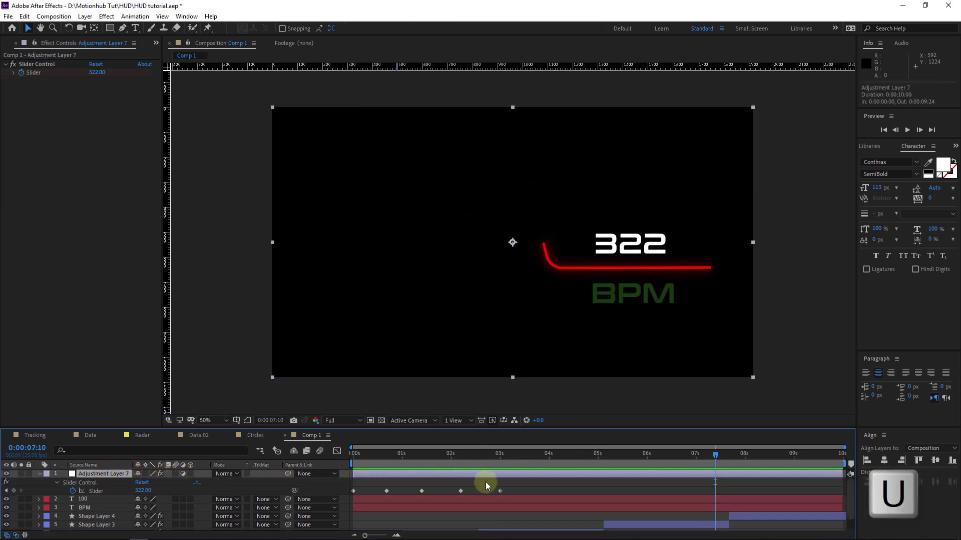
left_click_drag(526, 487, 338, 497)
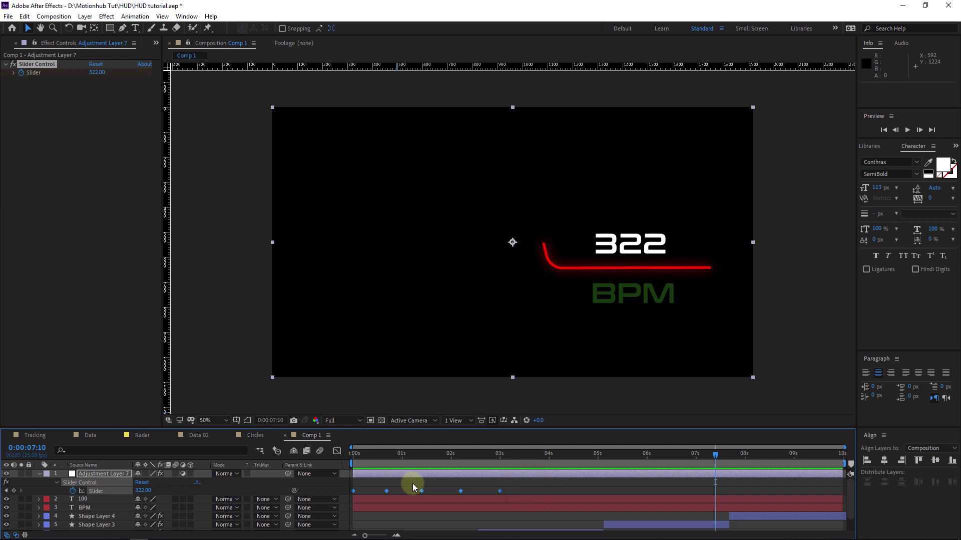
key("ctrl+c")
left_click(520, 454)
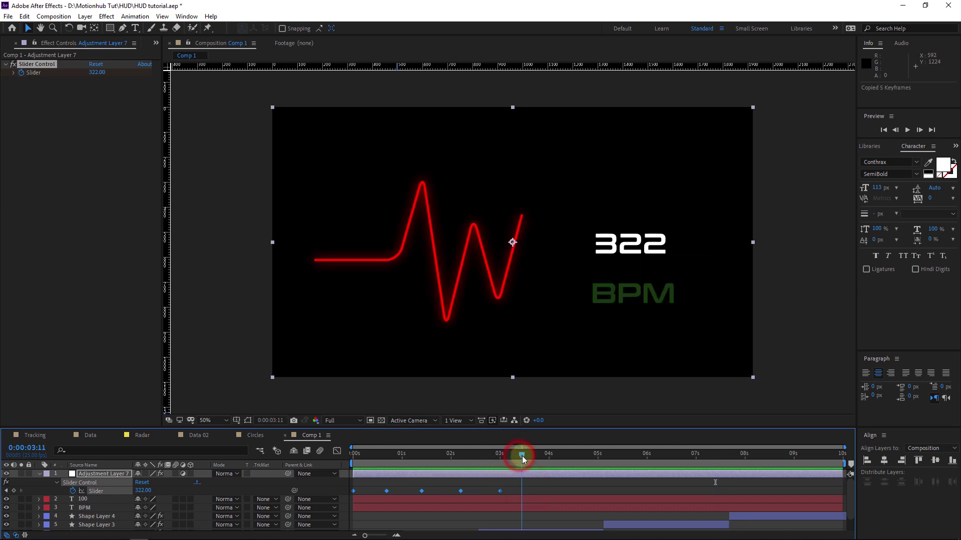
key("ctrl+v")
left_click_drag(615, 455, 695, 460)
key("ctrl+v")
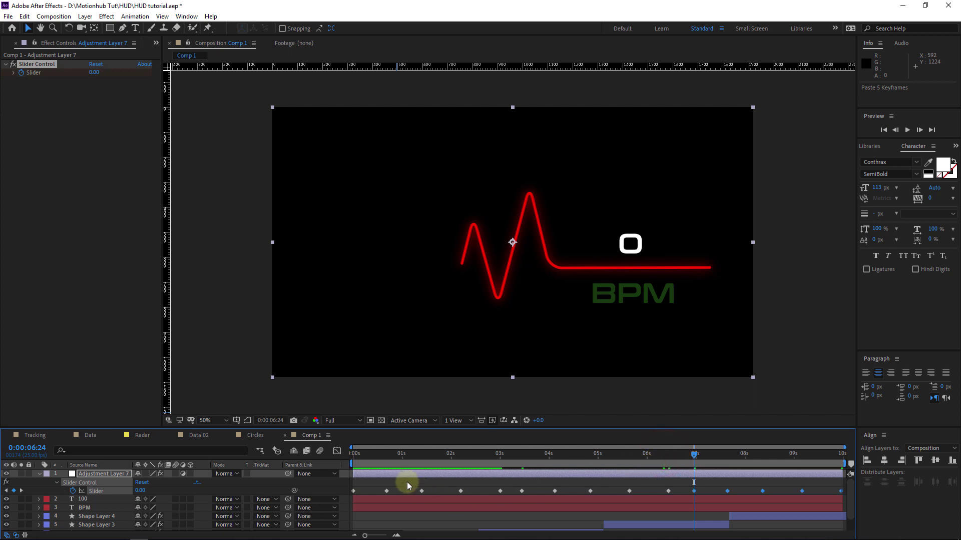
left_click(406, 484)
key("space")
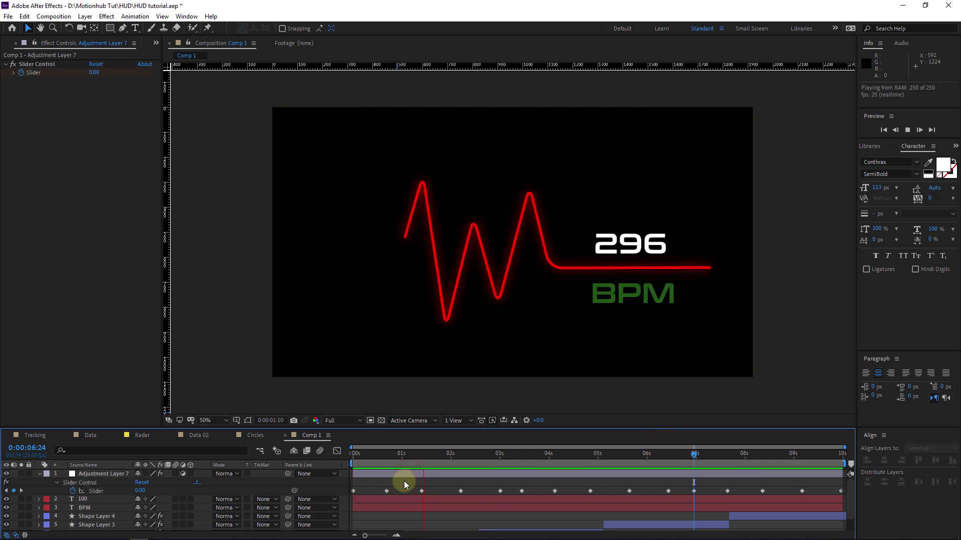